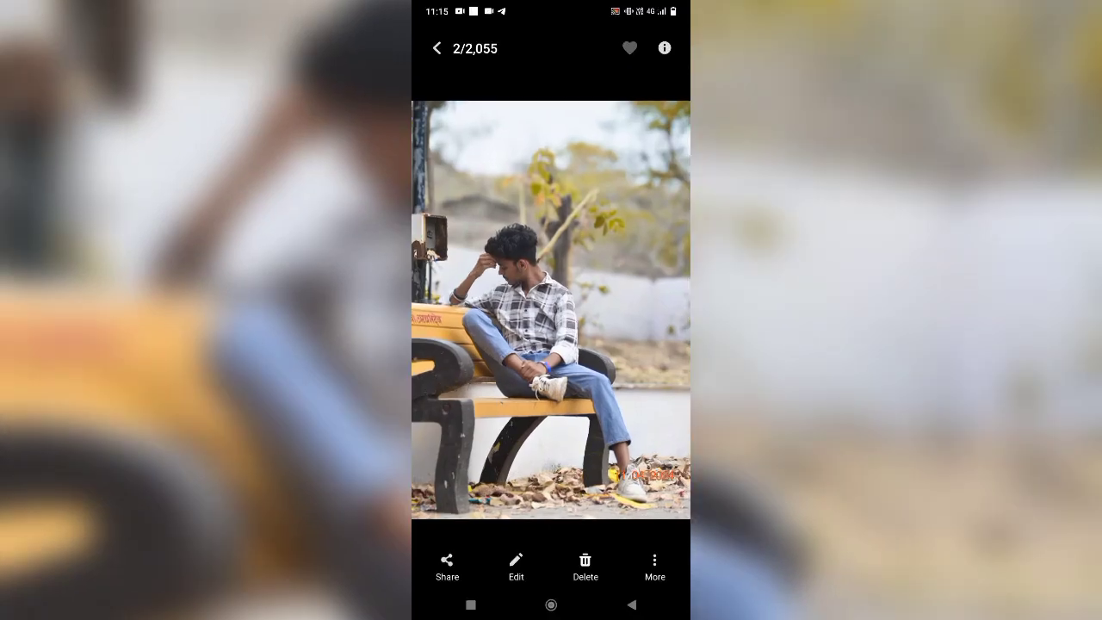
# - Share the yellow-bench photo from Gallery to Sketchbook through the expanded share sheet
pyautogui.click(447, 566)
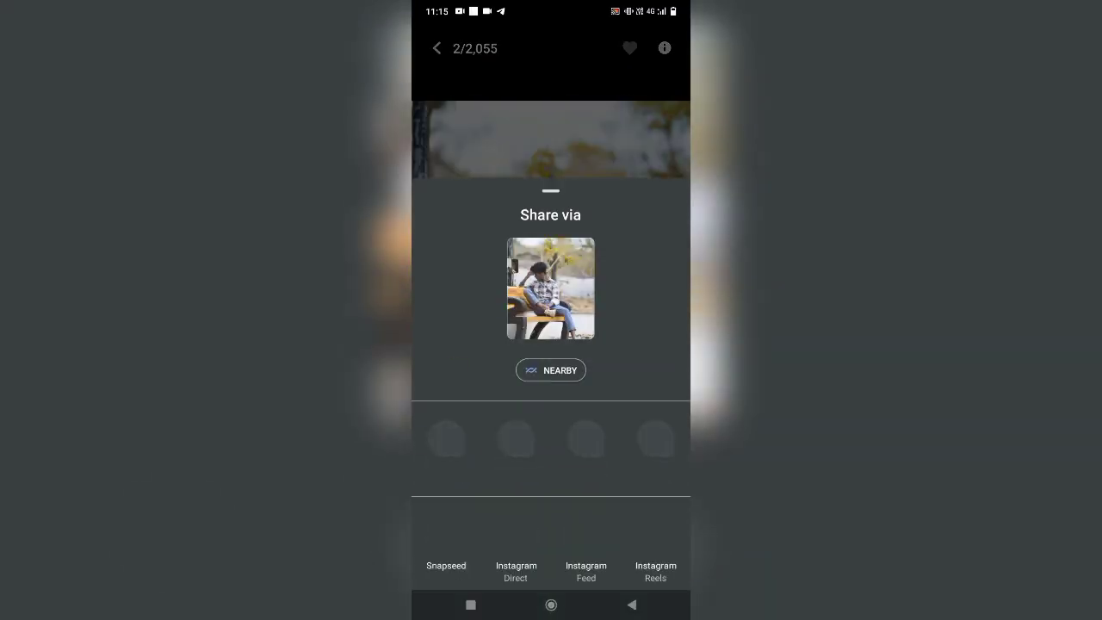
pyautogui.moveTo(637, 568); pyautogui.dragTo(637, 510)
pyautogui.moveTo(485, 75); pyautogui.dragTo(487, 95)
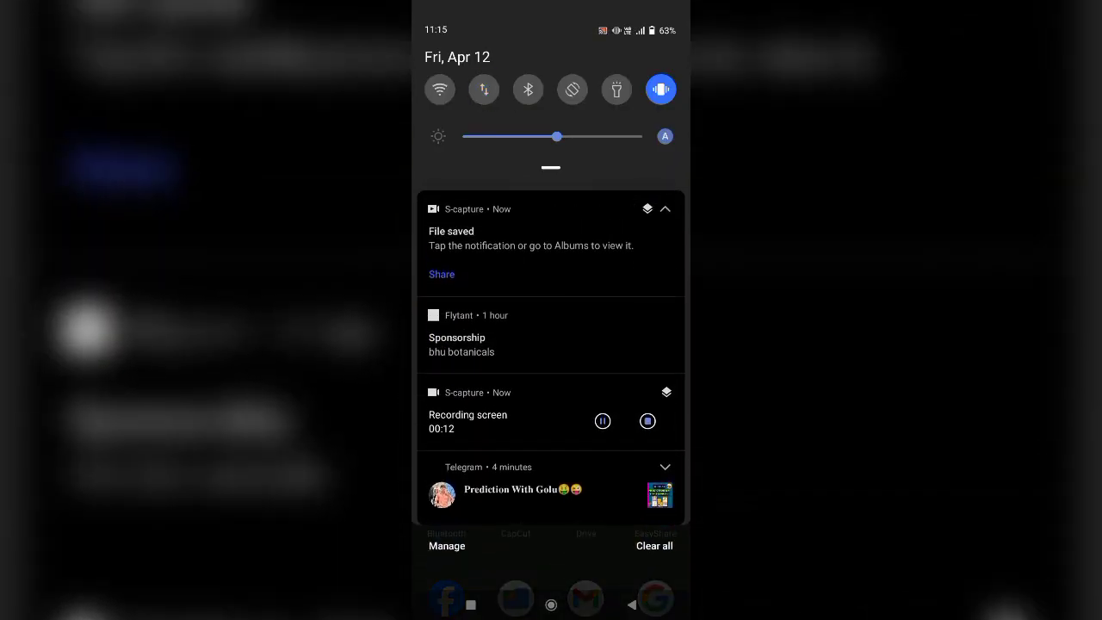
pyautogui.moveTo(551, 517); pyautogui.dragTo(550, 129)
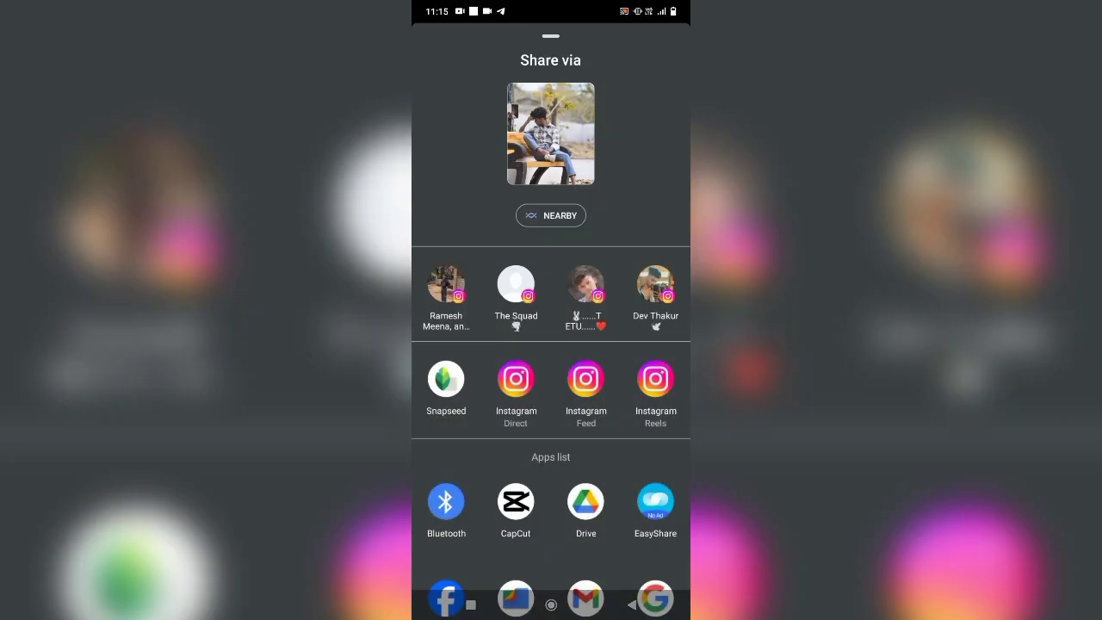
pyautogui.scroll(-5, 551, 345)
pyautogui.scroll(-5, 551, 344)
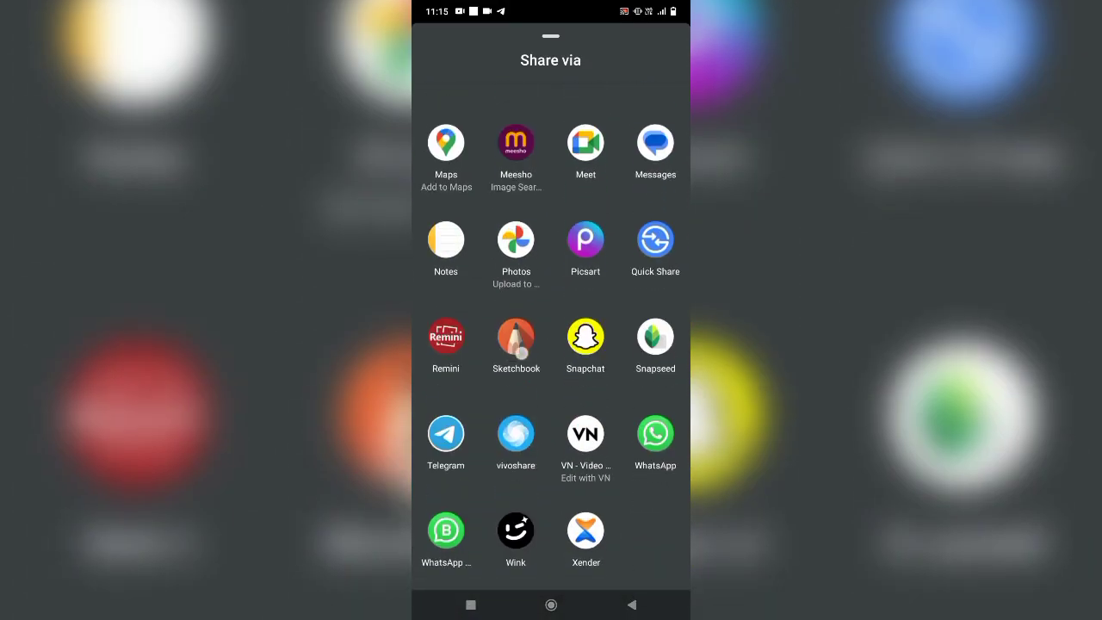
pyautogui.click(521, 353)
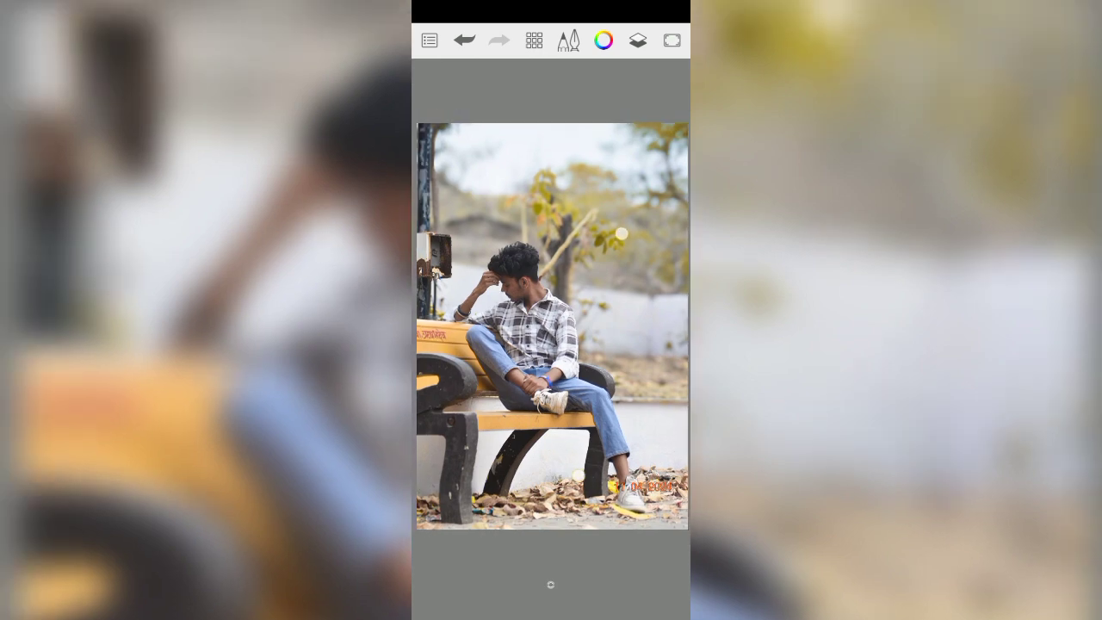
# - Select the Smudge Round Bristle Brush and keep its flow at 4%
pyautogui.scroll(-2, 551, 344)
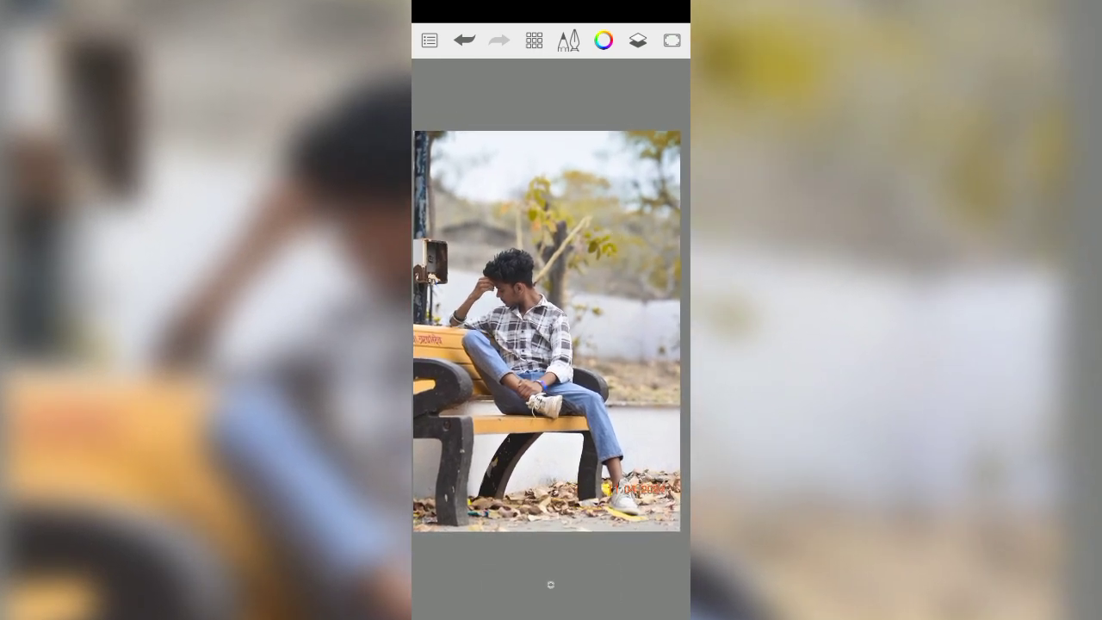
pyautogui.click(568, 41)
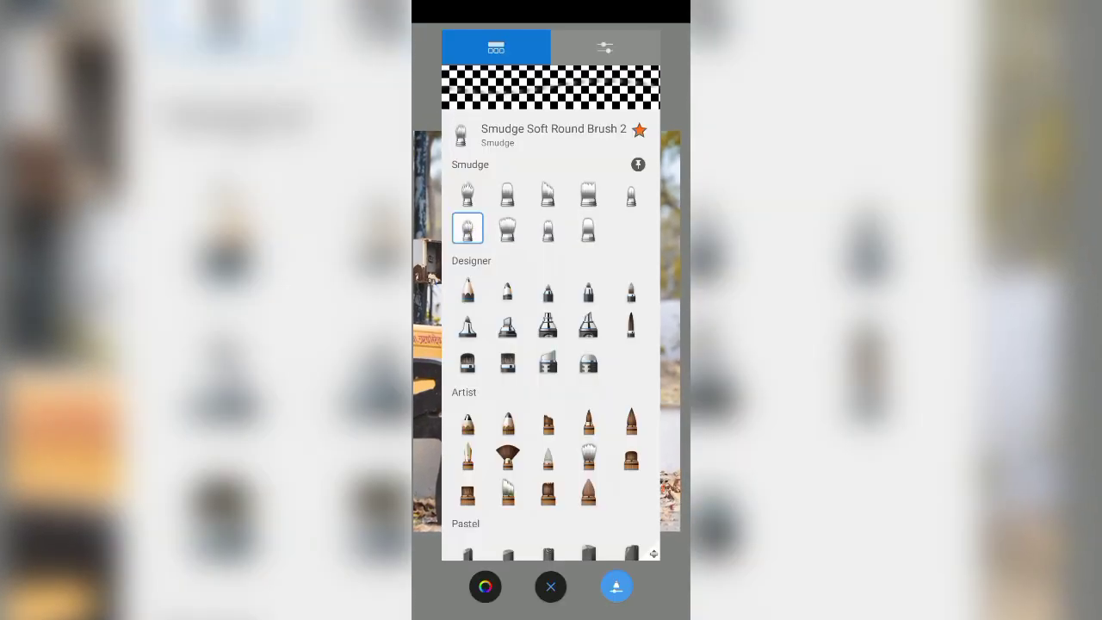
pyautogui.click(605, 47)
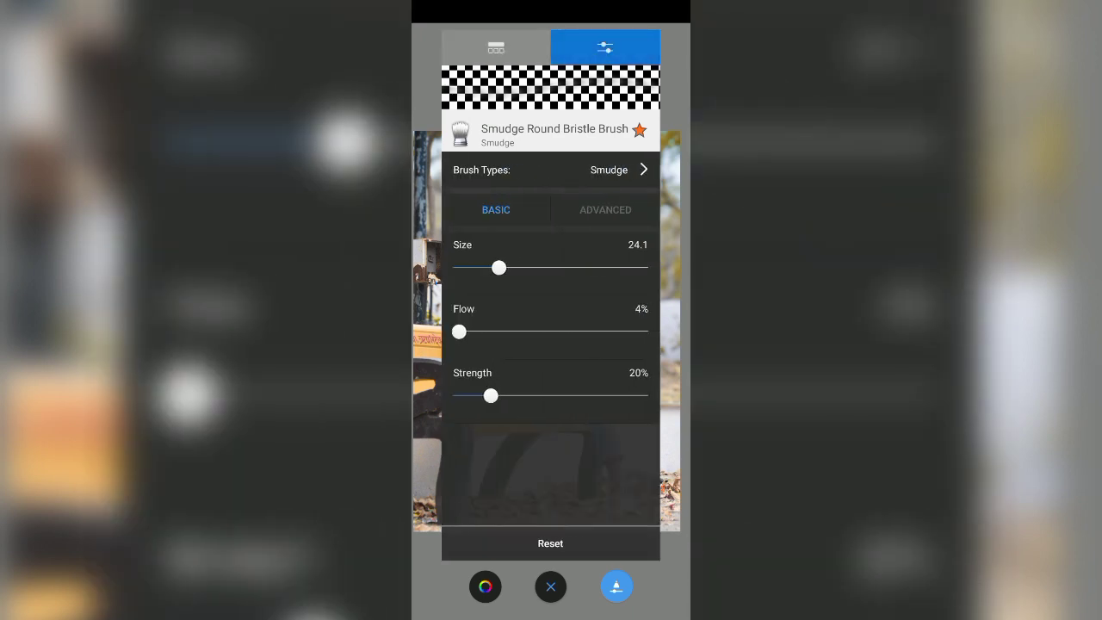
pyautogui.moveTo(458, 332)
pyautogui.mouseDown()
pyautogui.moveTo(487, 335)
pyautogui.moveTo(471, 380)
pyautogui.mouseUp()
# - In the advanced brush settings, raise the nib hardness to 10
pyautogui.click(605, 209)
pyautogui.click(616, 346)
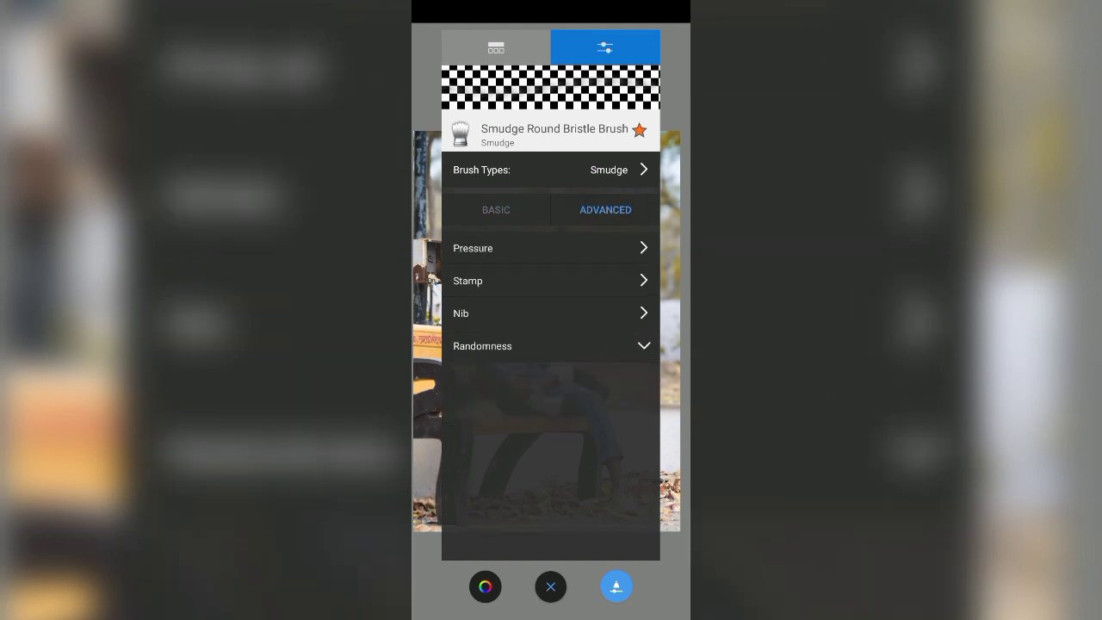
pyautogui.moveTo(583, 452)
pyautogui.mouseDown()
pyautogui.moveTo(631, 283)
pyautogui.moveTo(600, 460)
pyautogui.mouseUp()
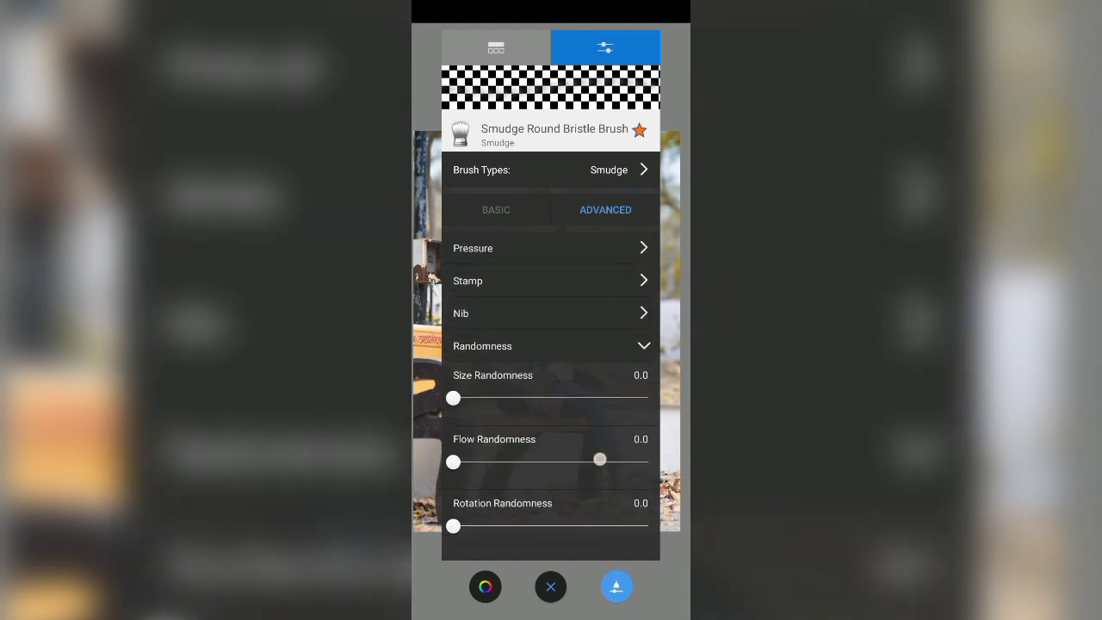
pyautogui.click(589, 346)
pyautogui.click(594, 313)
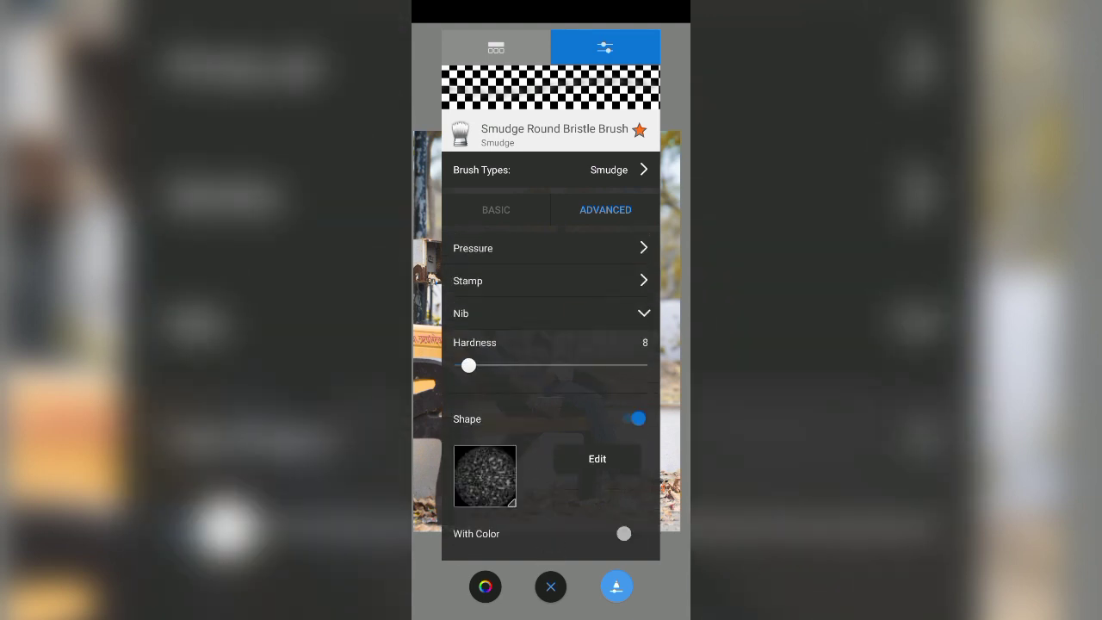
pyautogui.moveTo(469, 387); pyautogui.dragTo(473, 390)
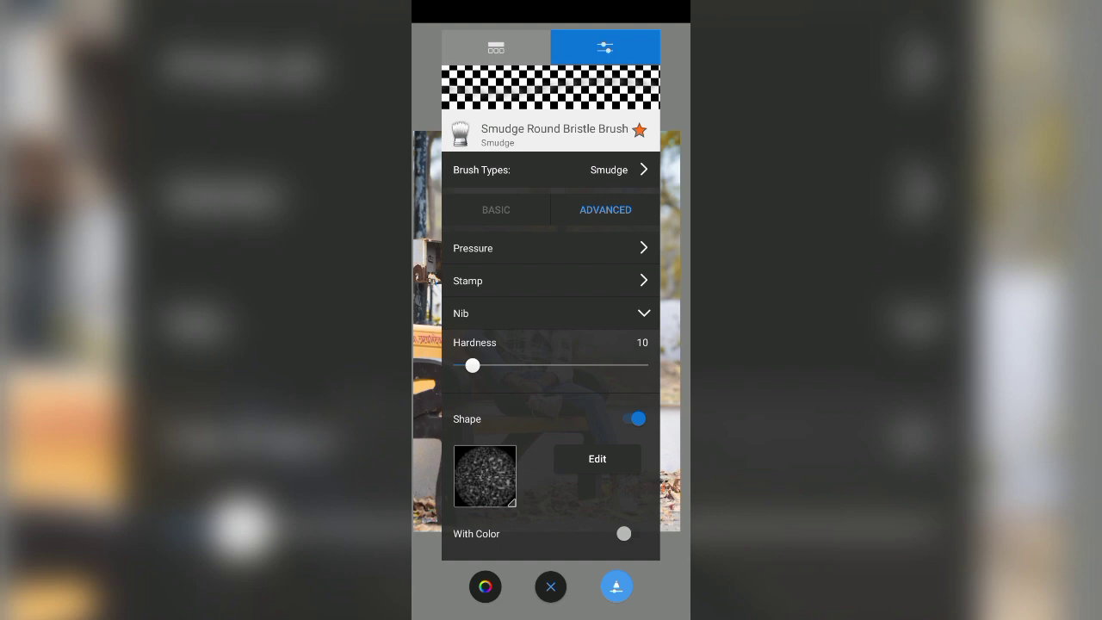
pyautogui.click(495, 209)
# - Close the brush settings and zoom in on the photo
pyautogui.click(551, 587)
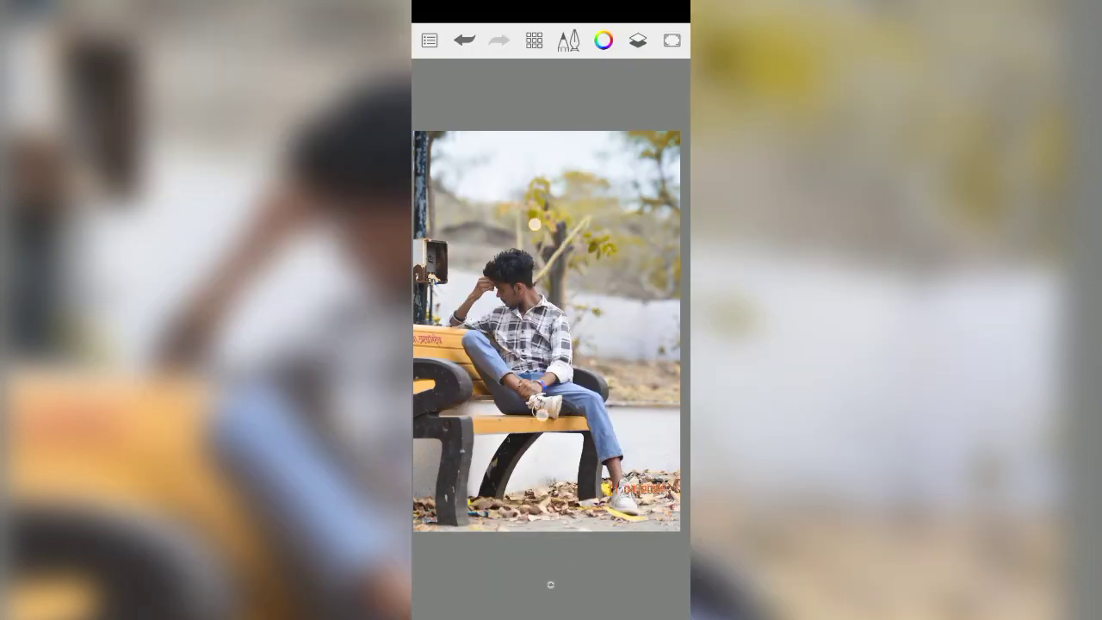
pyautogui.scroll(5, 539, 318)
pyautogui.scroll(3, 581, 203)
pyautogui.scroll(3, 581, 204)
pyautogui.scroll(3, 542, 236)
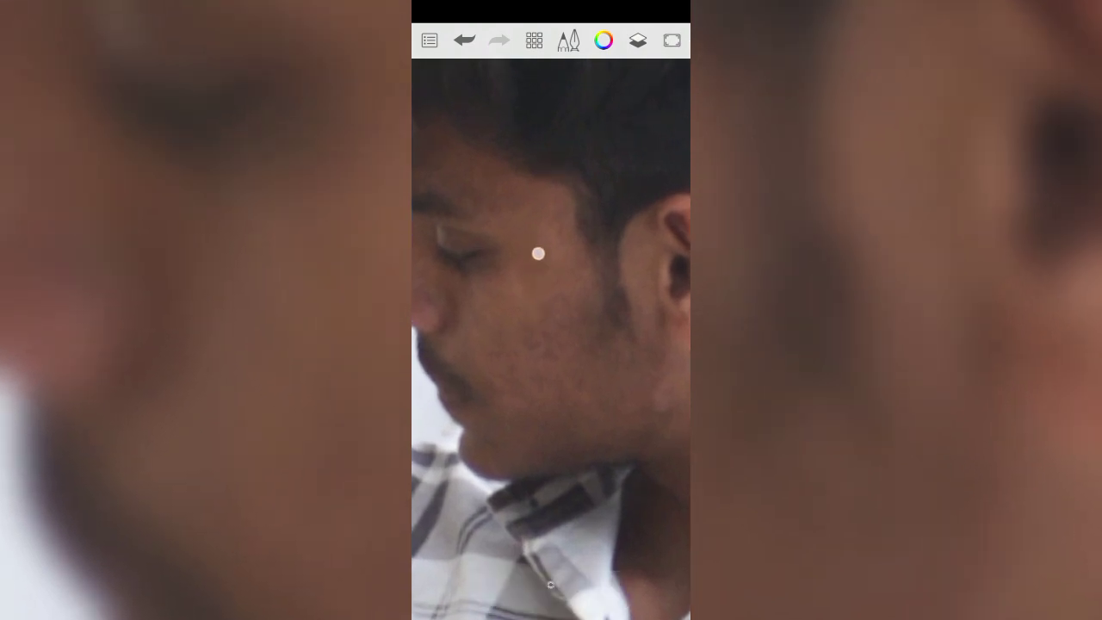
# - Make the smudge brush slightly smaller and smudge the cheek skin up toward the eye
pyautogui.click(568, 40)
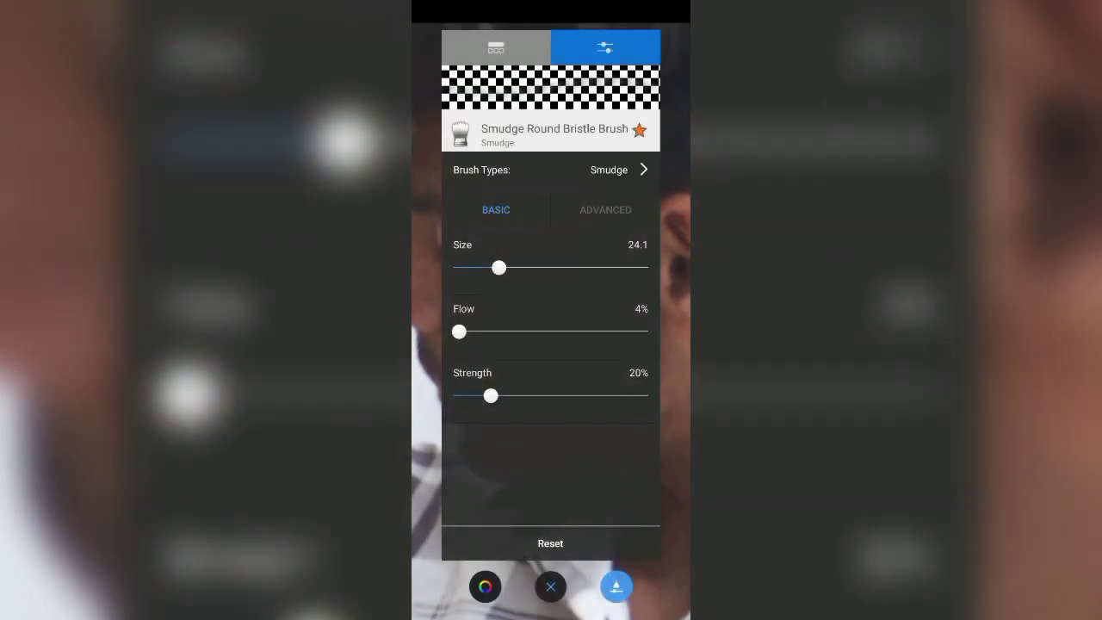
pyautogui.moveTo(500, 263); pyautogui.dragTo(487, 266)
pyautogui.click(551, 586)
pyautogui.scroll(3, 563, 312)
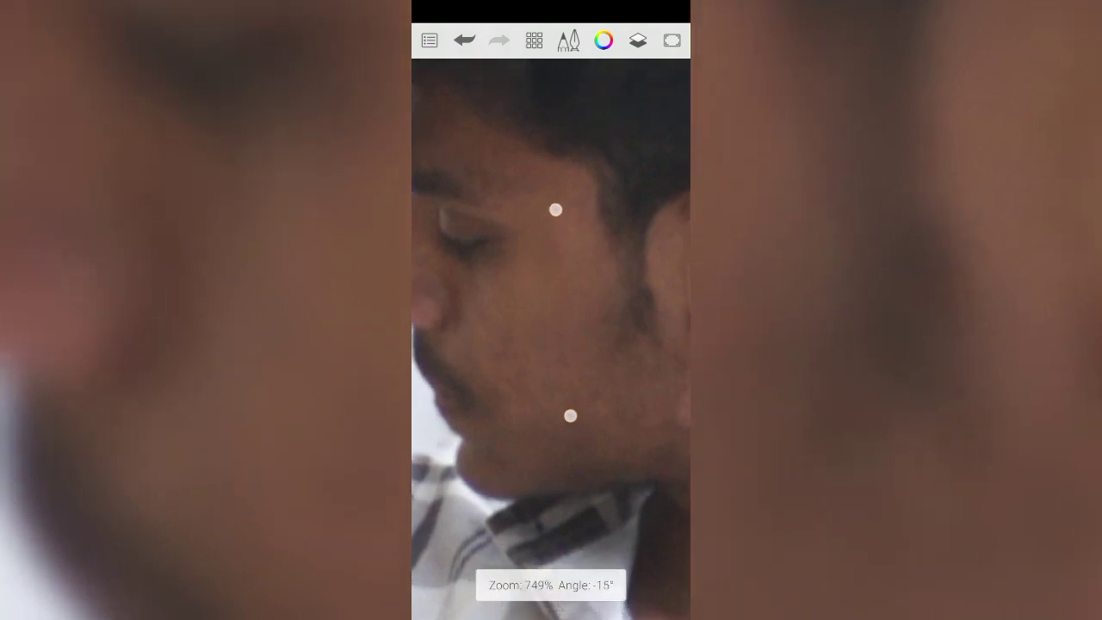
pyautogui.scroll(2, 538, 241)
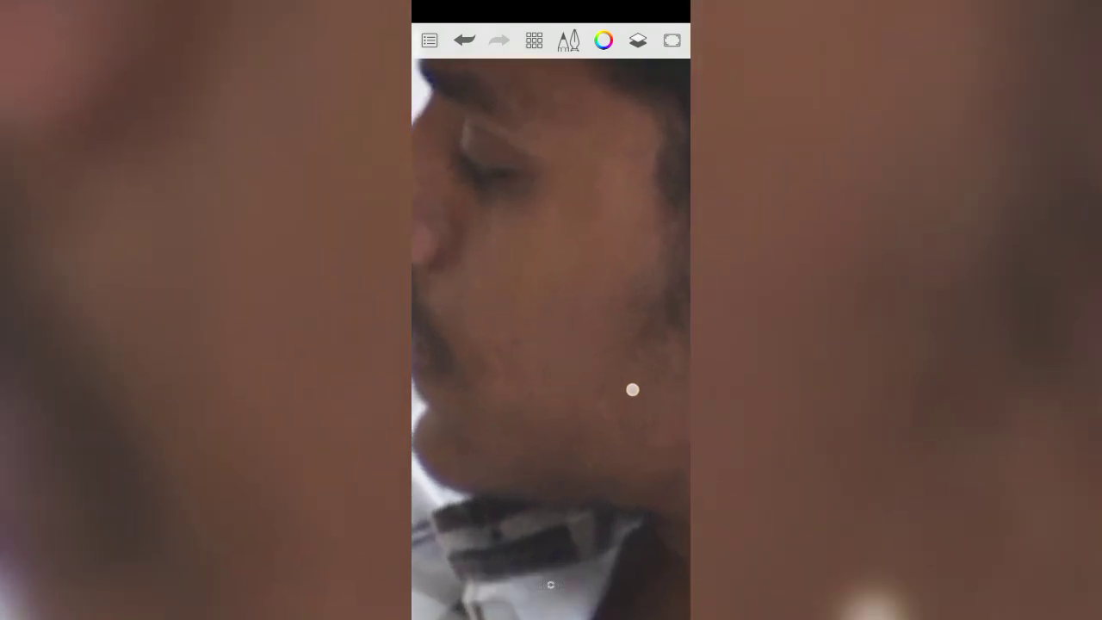
pyautogui.moveTo(632, 389); pyautogui.dragTo(632, 150)
# - Zoom in and out repeatedly to inspect the smudged face and neck
pyautogui.scroll(-2, 575, 475)
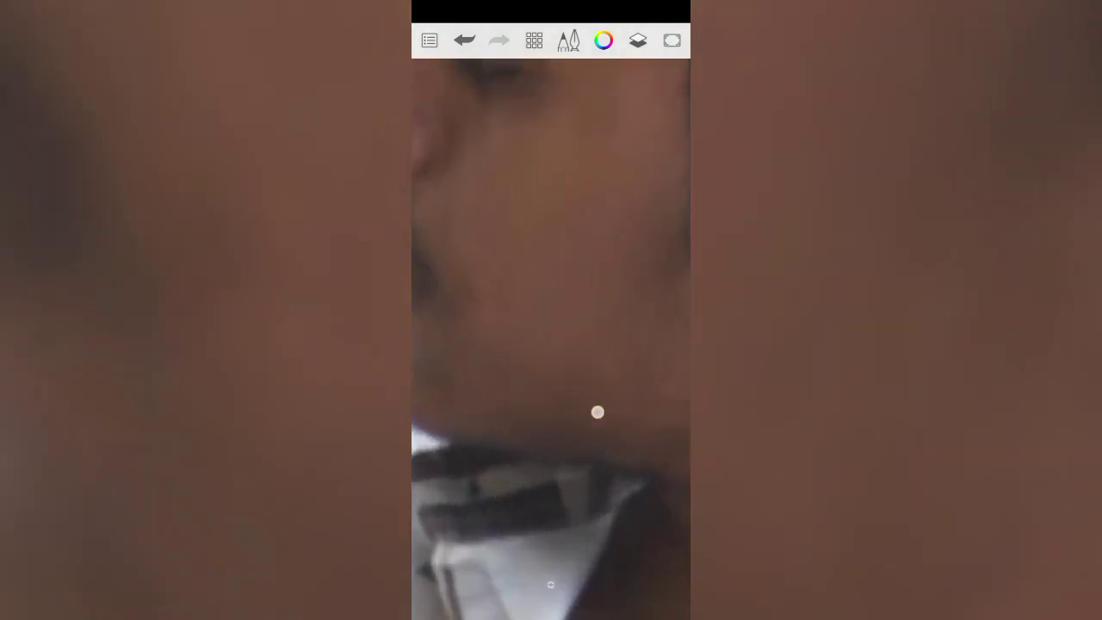
pyautogui.scroll(-3, 590, 258)
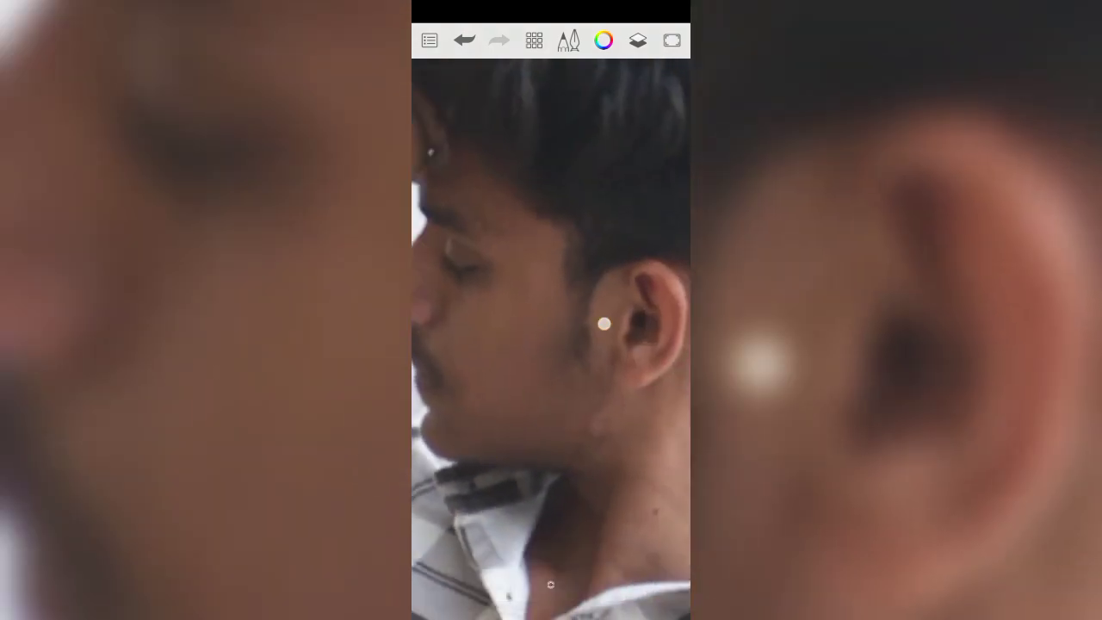
pyautogui.scroll(3, 603, 322)
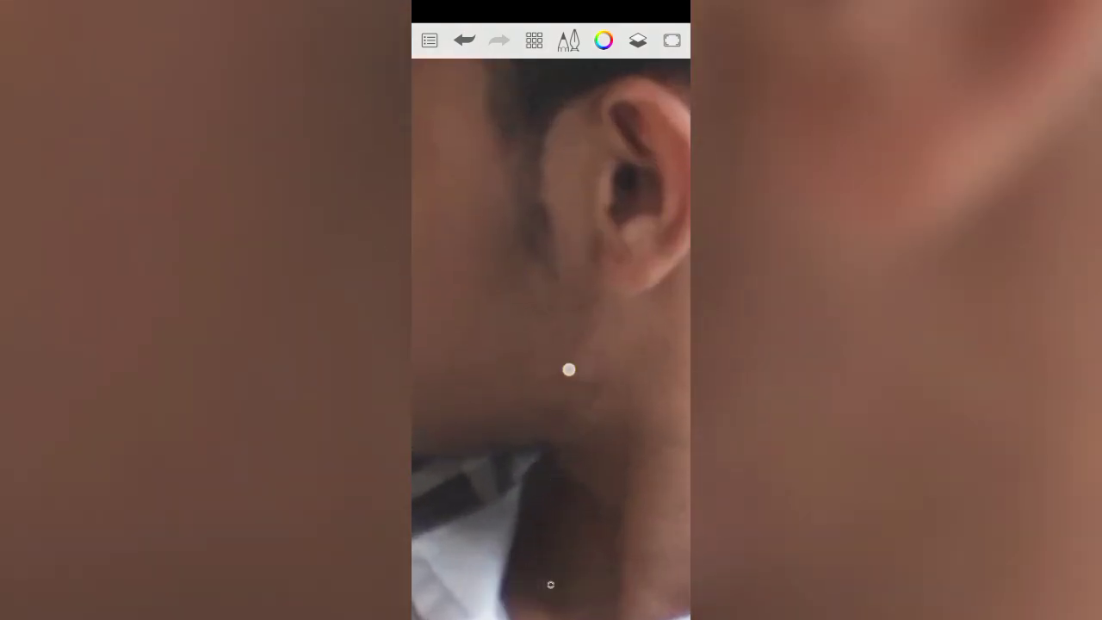
pyautogui.scroll(-2, 569, 369)
pyautogui.scroll(3, 548, 337)
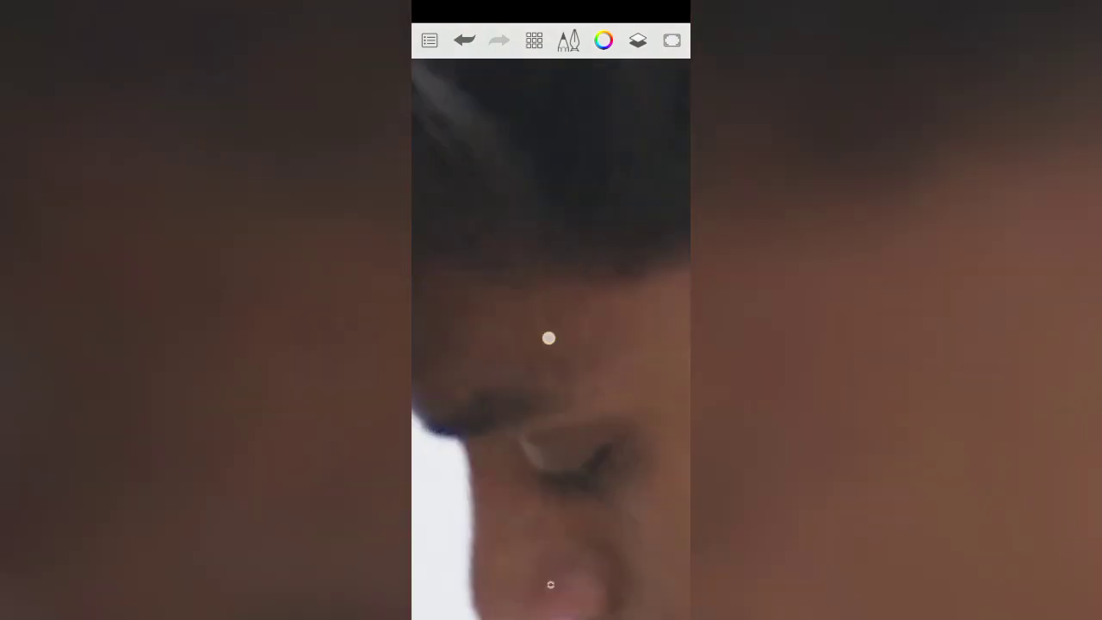
pyautogui.scroll(-2, 551, 447)
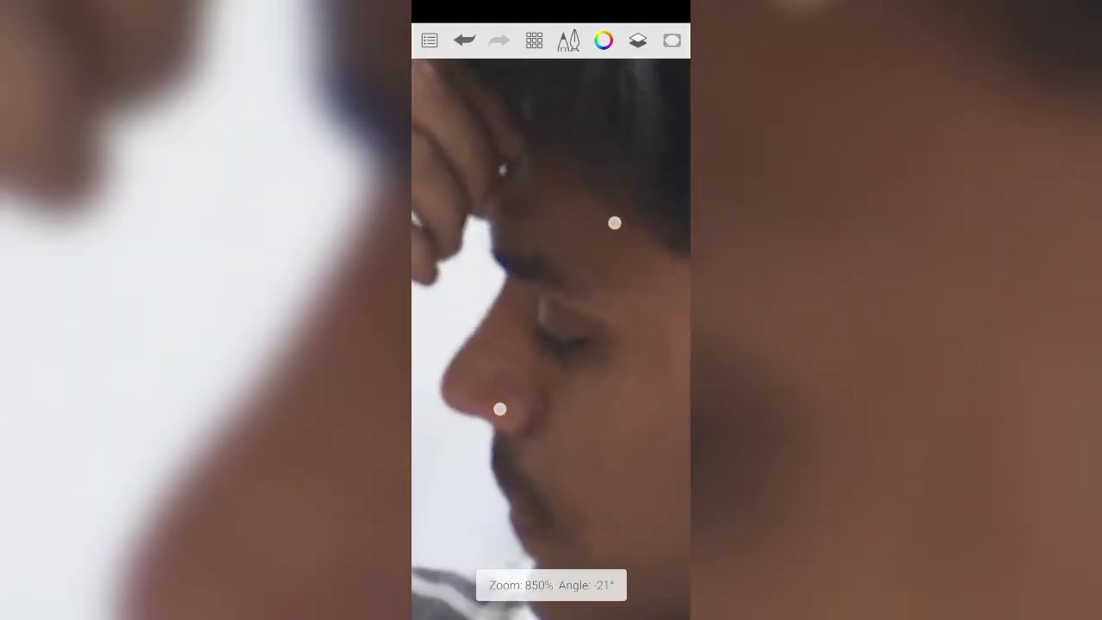
pyautogui.scroll(2, 568, 545)
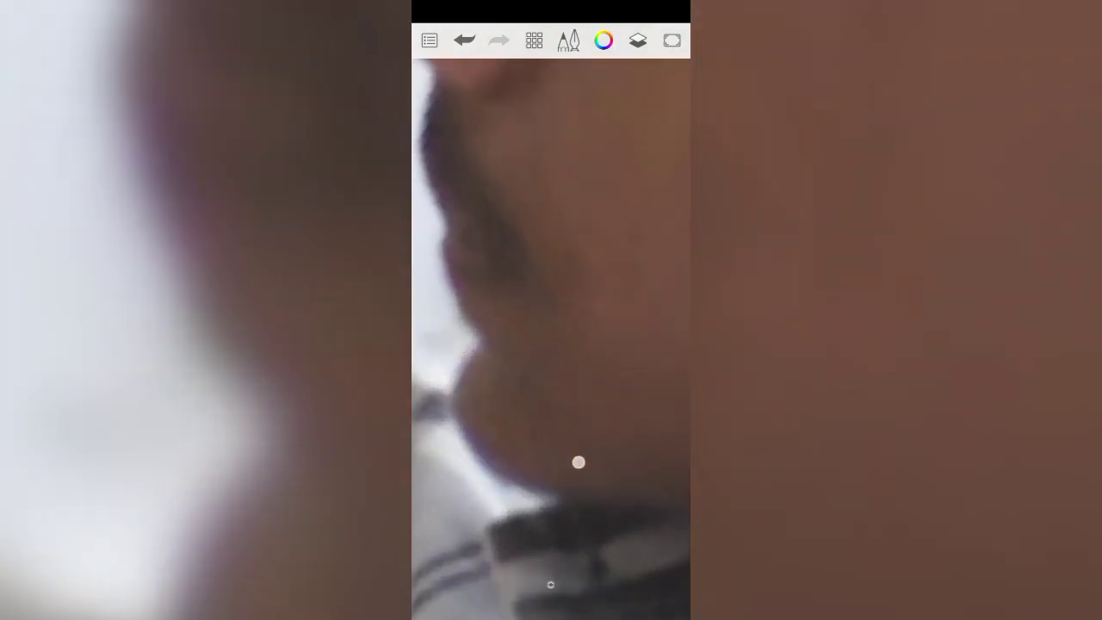
pyautogui.scroll(-3, 525, 435)
pyautogui.scroll(3, 525, 435)
pyautogui.scroll(-1, 534, 299)
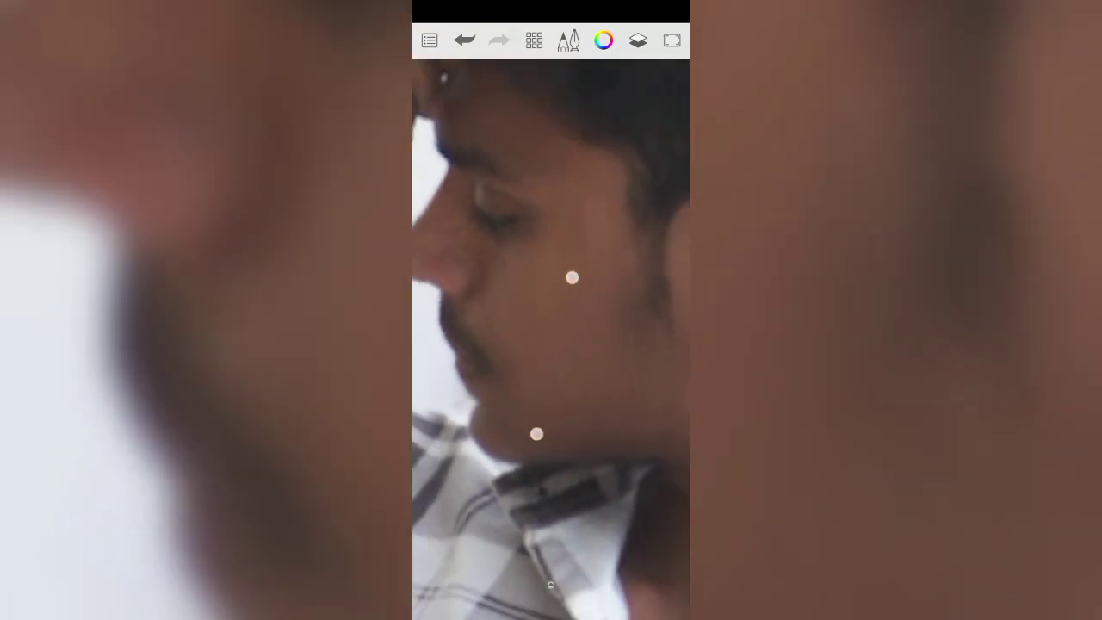
pyautogui.scroll(-3, 570, 275)
pyautogui.scroll(3, 575, 276)
pyautogui.scroll(-3, 521, 263)
pyautogui.scroll(3, 563, 236)
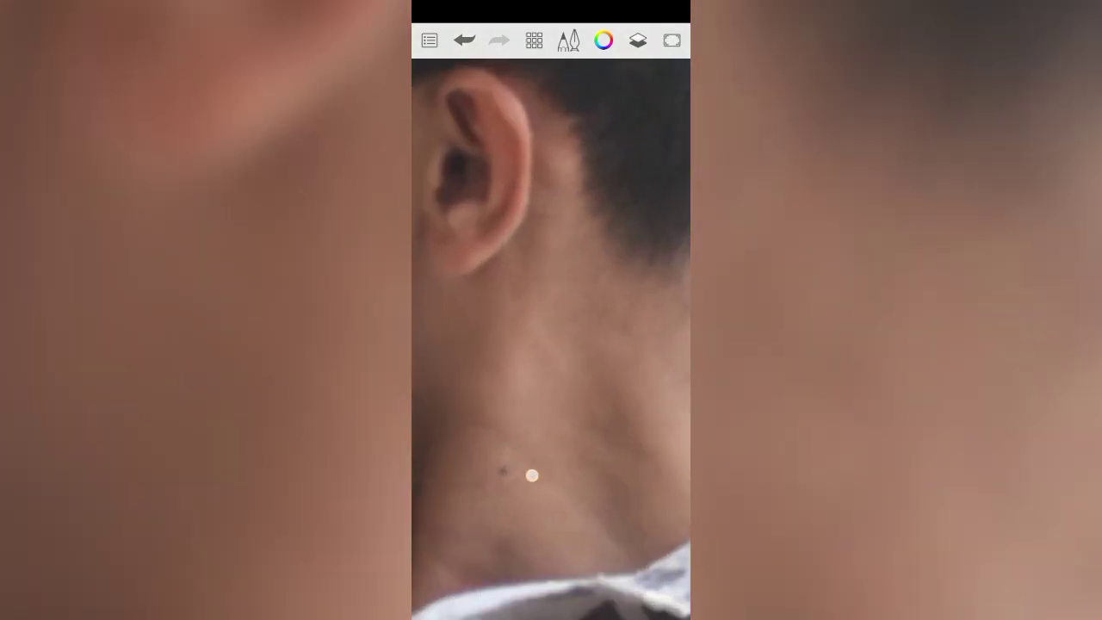
pyautogui.scroll(1, 532, 475)
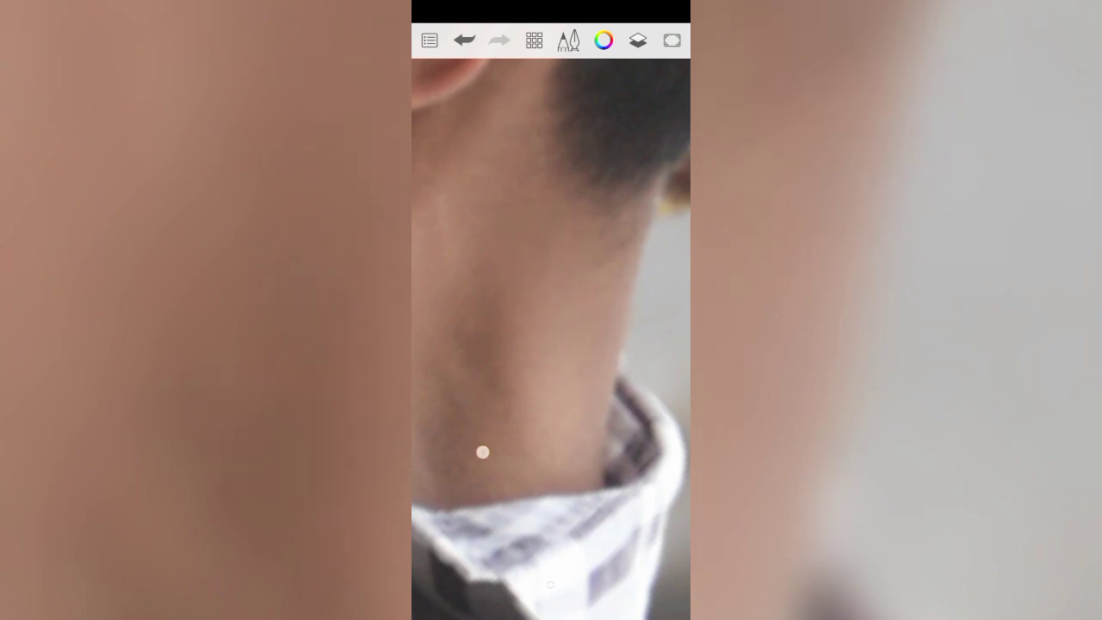
# - Work around the ear, neck and collar, then zoom out to the whole face and shirt
pyautogui.moveTo(482, 452); pyautogui.dragTo(470, 384)
pyautogui.moveTo(555, 245); pyautogui.dragTo(600, 342)
pyautogui.moveTo(597, 192); pyautogui.dragTo(487, 285)
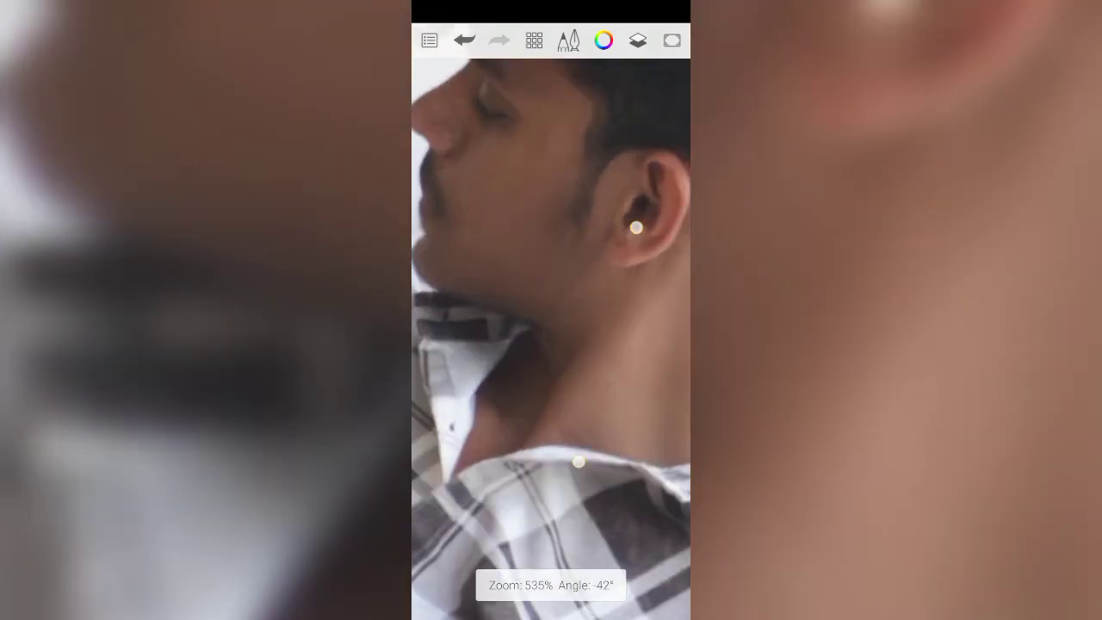
pyautogui.moveTo(497, 214); pyautogui.dragTo(570, 411)
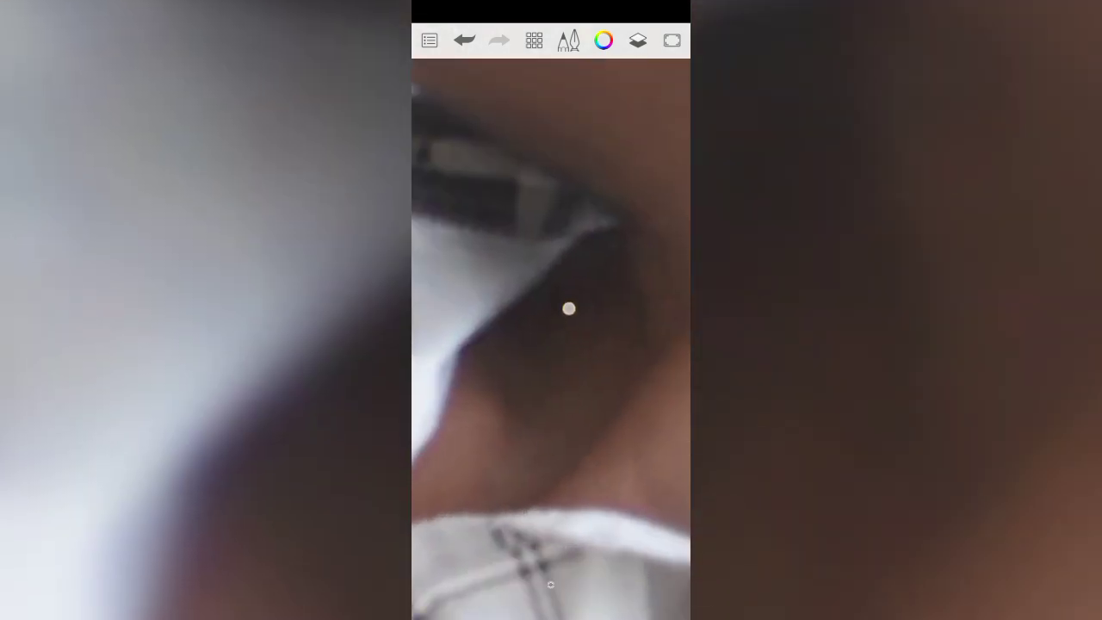
pyautogui.moveTo(449, 494); pyautogui.dragTo(502, 475)
pyautogui.moveTo(546, 337)
pyautogui.mouseDown()
pyautogui.moveTo(568, 467)
pyautogui.moveTo(565, 387)
pyautogui.mouseUp()
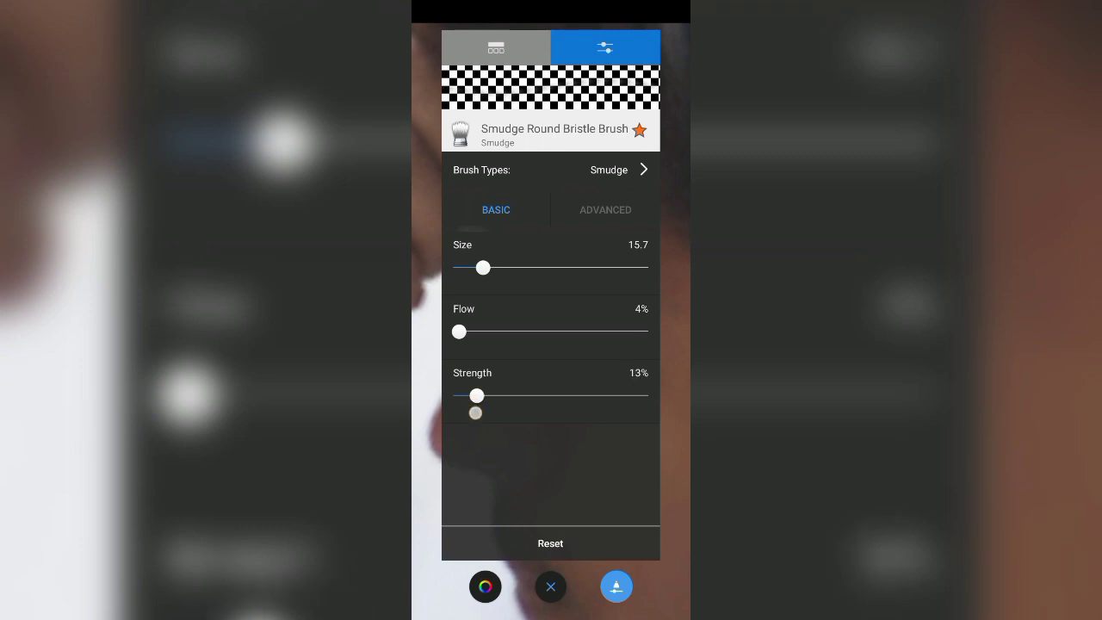
# - Work on the face profile, then change the smudge brush Flow from 5% to a higher value
pyautogui.click(676, 335)
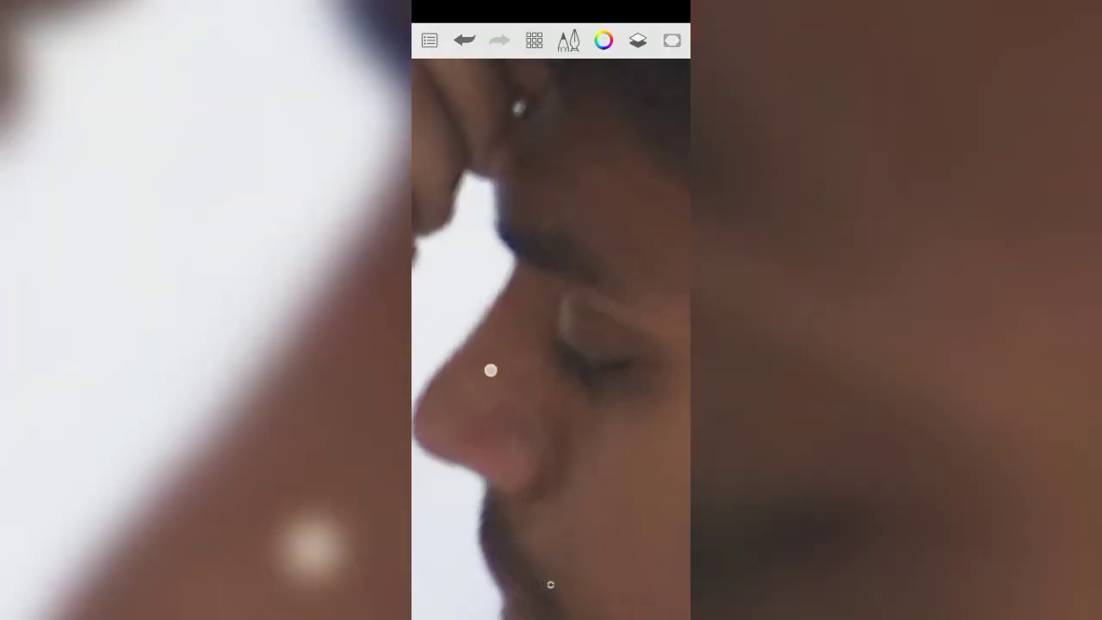
pyautogui.moveTo(612, 315)
pyautogui.mouseDown()
pyautogui.moveTo(610, 234)
pyautogui.moveTo(548, 225)
pyautogui.mouseUp()
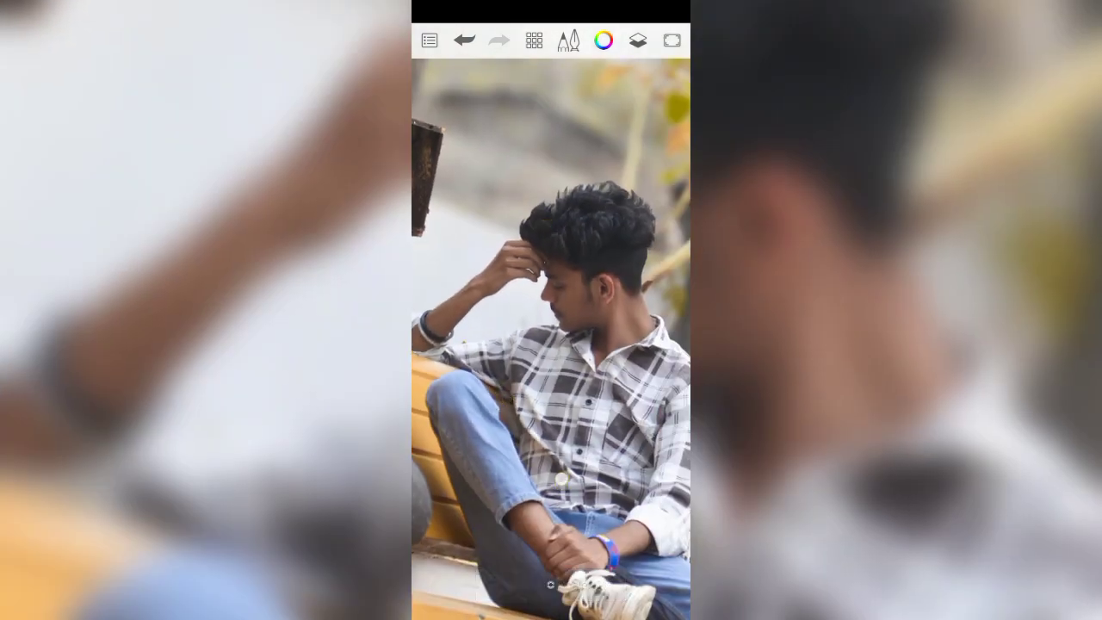
pyautogui.moveTo(550, 585); pyautogui.dragTo(551, 516)
pyautogui.click(568, 40)
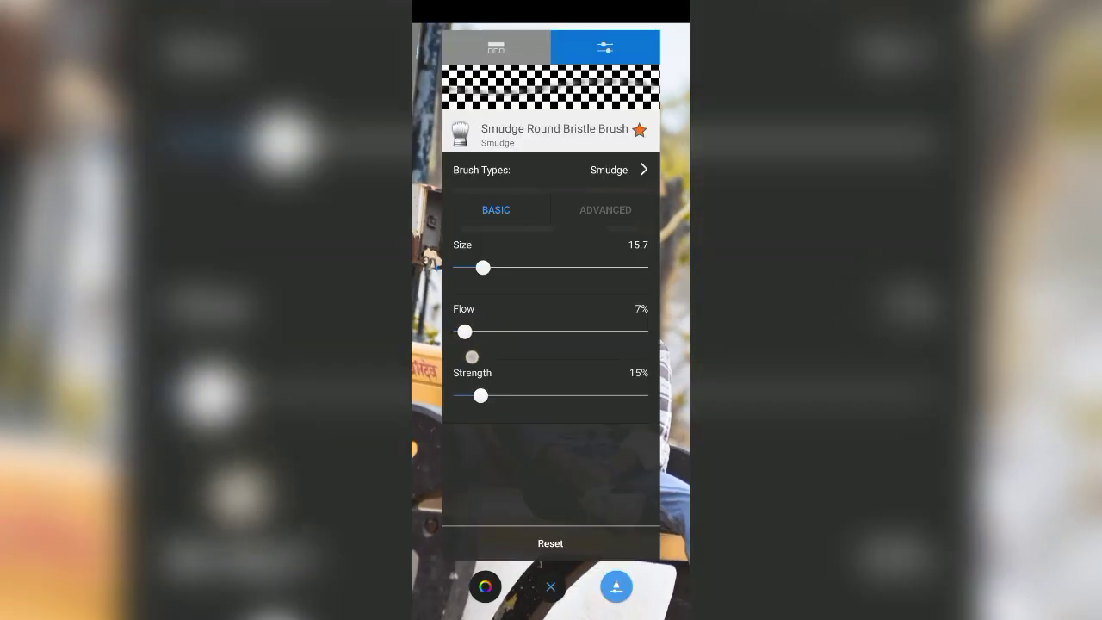
pyautogui.moveTo(471, 357); pyautogui.dragTo(465, 357)
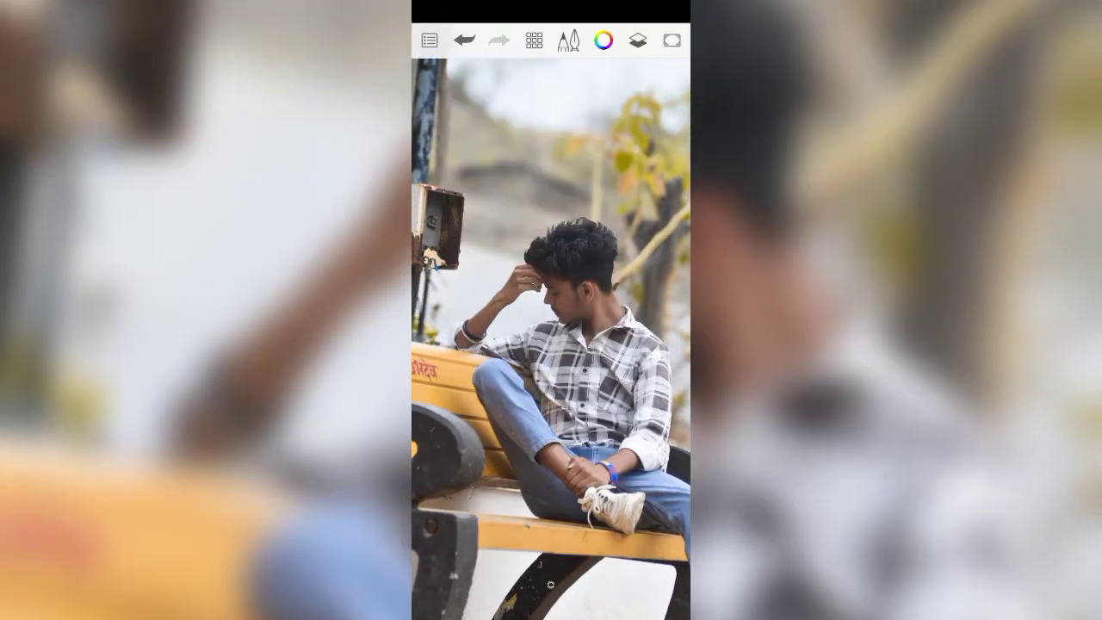
pyautogui.scroll(5, 505, 233)
pyautogui.moveTo(462, 347); pyautogui.dragTo(485, 347)
pyautogui.click(674, 318)
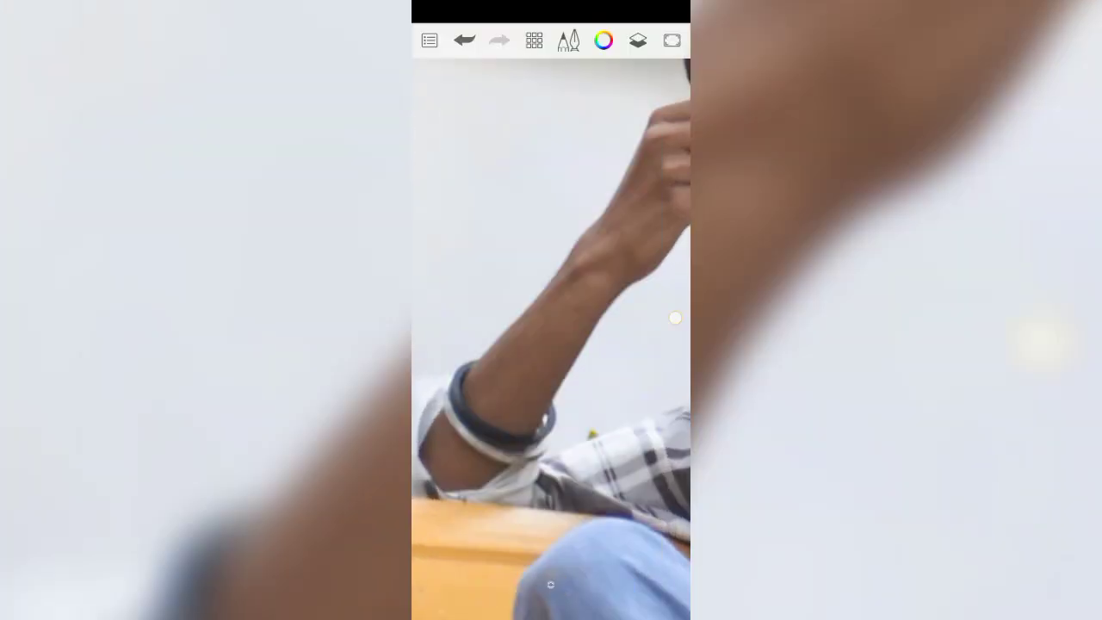
# - Smudge the arm and hand skin, with smudge strength at 21%
pyautogui.scroll(-5, 590, 264)
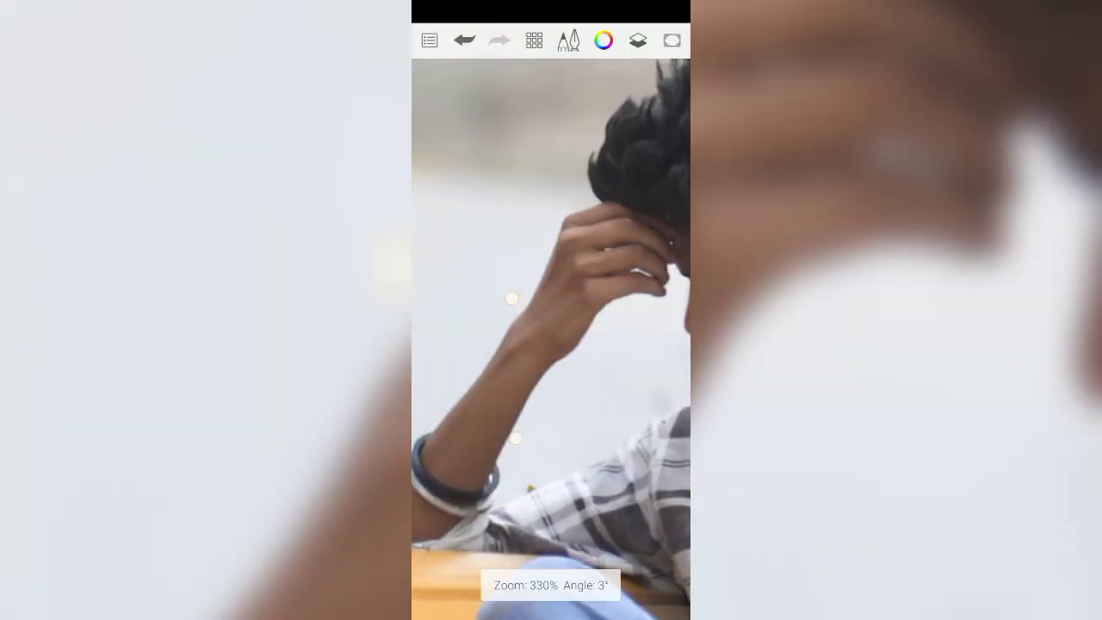
pyautogui.scroll(5, 616, 267)
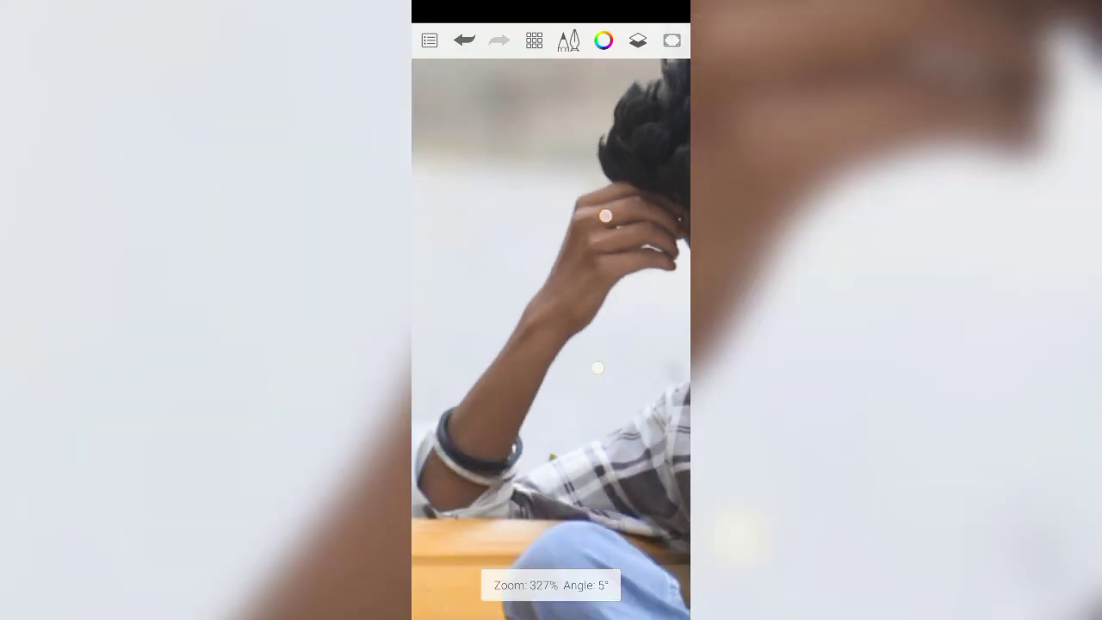
pyautogui.scroll(3, 553, 230)
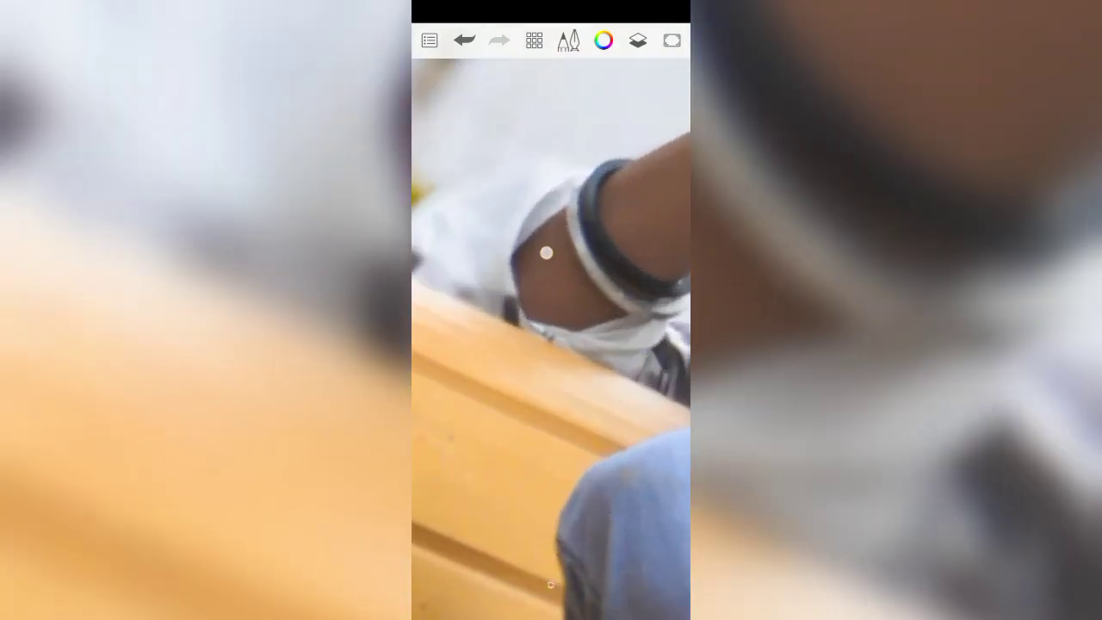
pyautogui.scroll(-3, 546, 252)
pyautogui.scroll(-3, 482, 312)
pyautogui.scroll(3, 517, 344)
pyautogui.scroll(2, 586, 321)
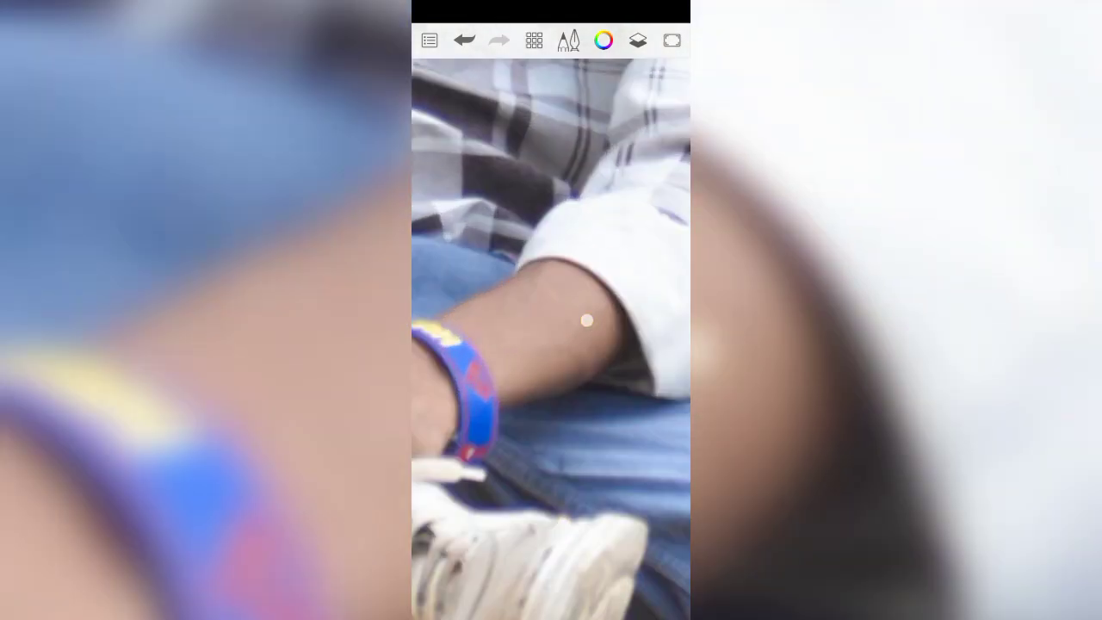
pyautogui.scroll(-3, 594, 320)
pyautogui.click(533, 272)
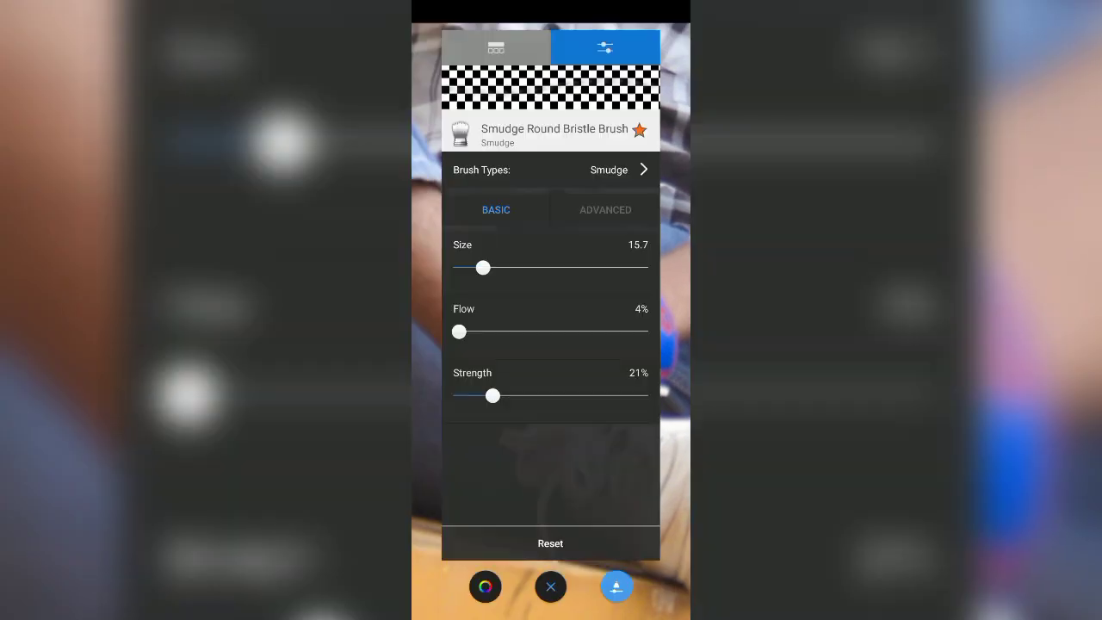
pyautogui.click(503, 340)
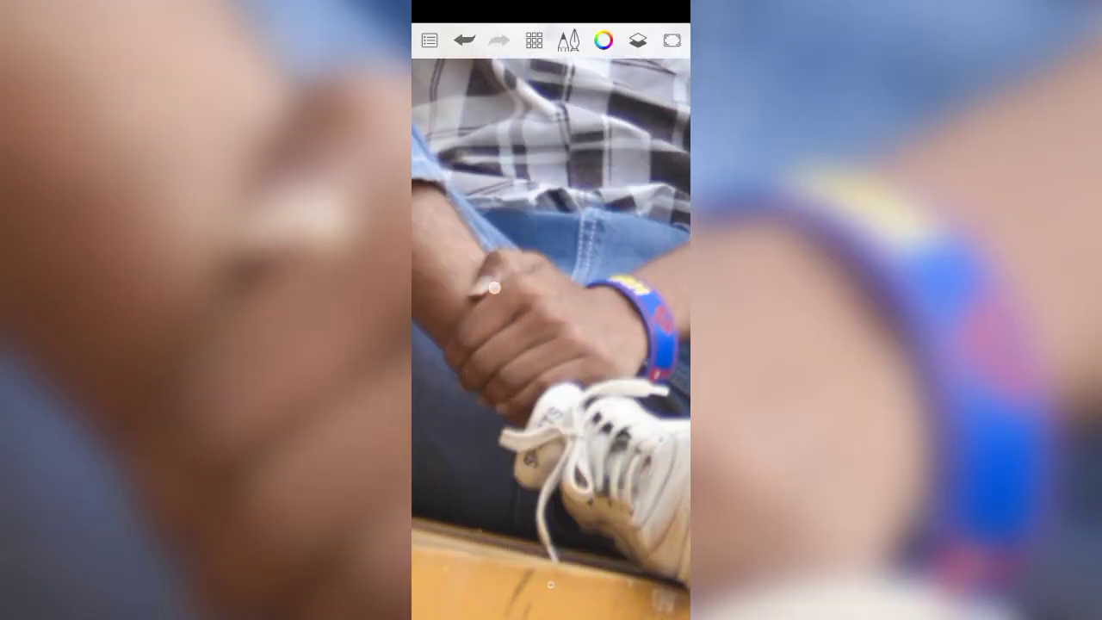
# - Smudge the ankle skin and pinch to fit the whole photo
pyautogui.scroll(1, 550, 310)
pyautogui.scroll(2, 597, 341)
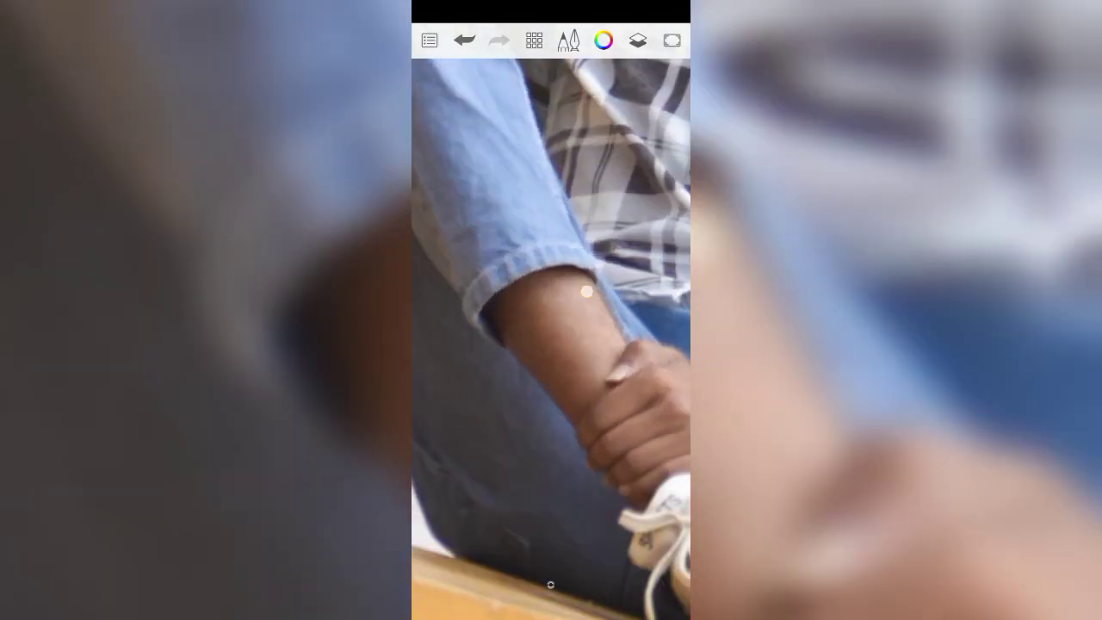
pyautogui.scroll(-3, 587, 292)
pyautogui.scroll(-2, 551, 310)
pyautogui.scroll(3, 592, 304)
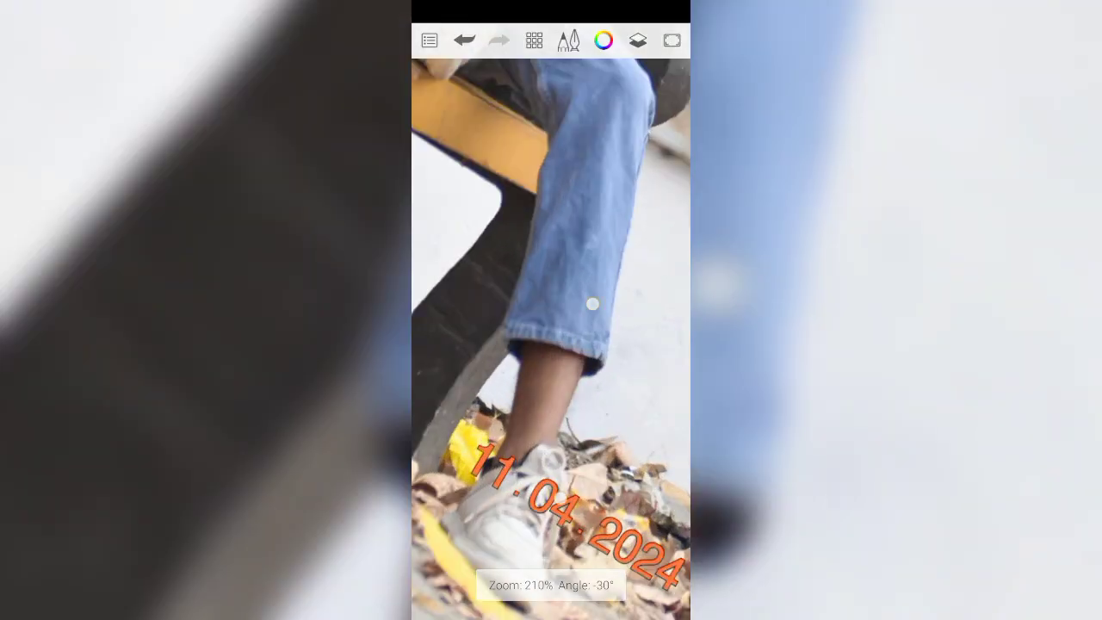
pyautogui.scroll(2, 592, 304)
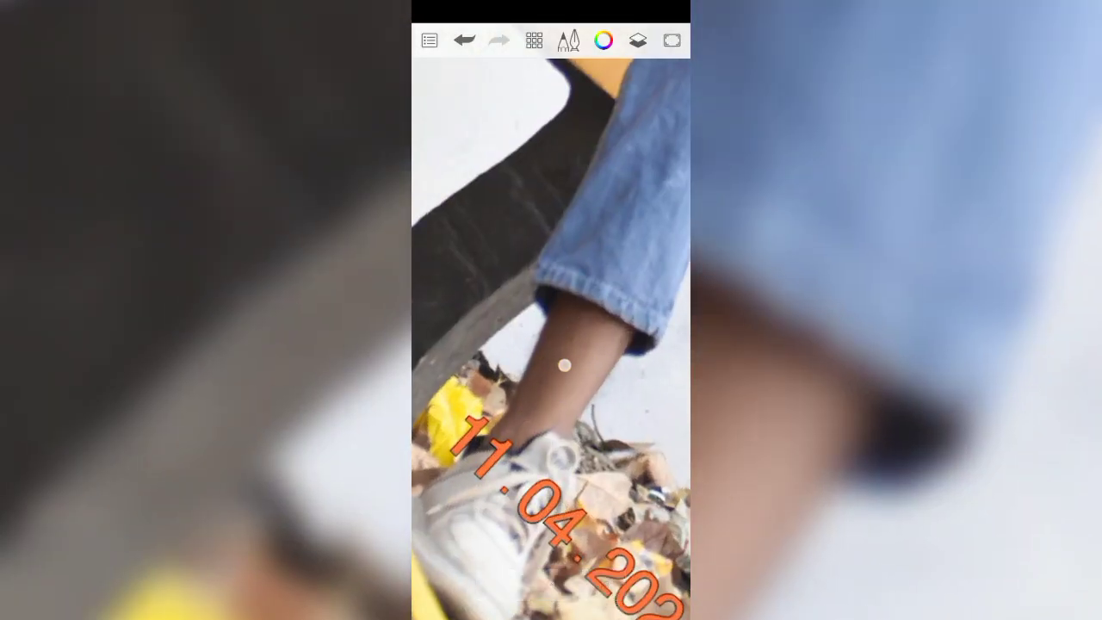
pyautogui.scroll(-3, 564, 365)
pyautogui.scroll(-2, 563, 365)
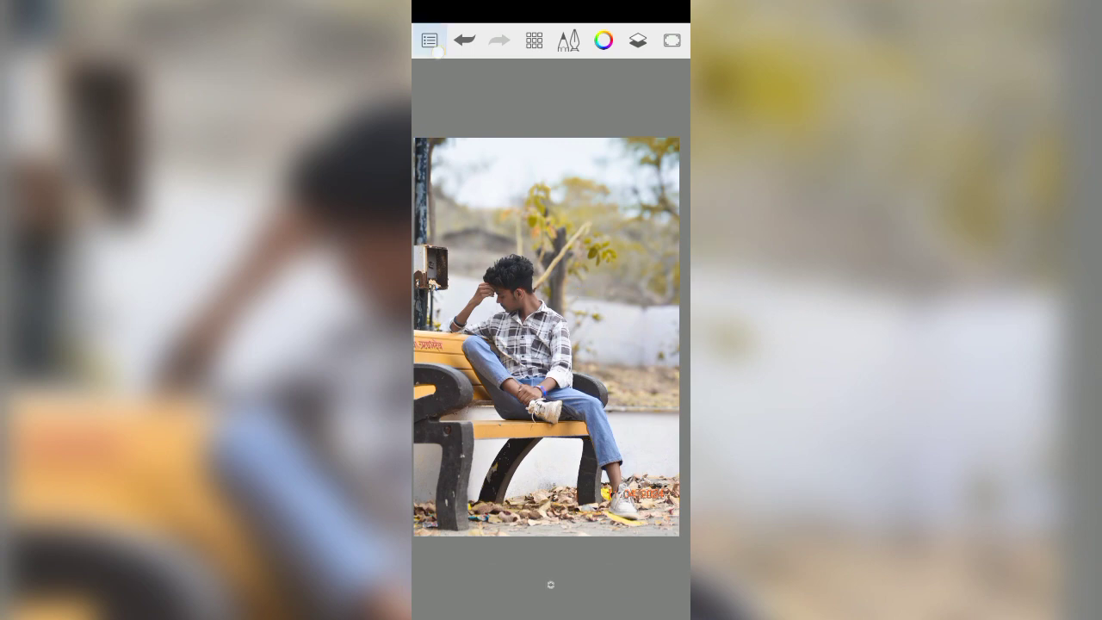
# - Save the current sketch and return to the Android home screen
pyautogui.click(428, 40)
pyautogui.click(457, 145)
pyautogui.click(482, 111)
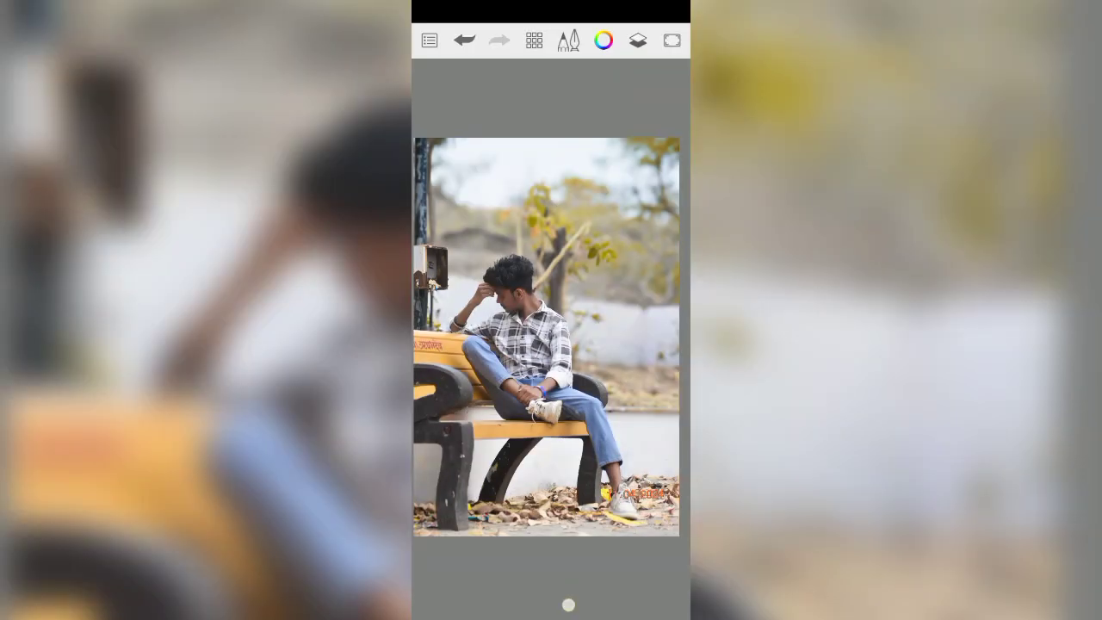
pyautogui.moveTo(568, 605); pyautogui.dragTo(561, 604)
pyautogui.click(551, 604)
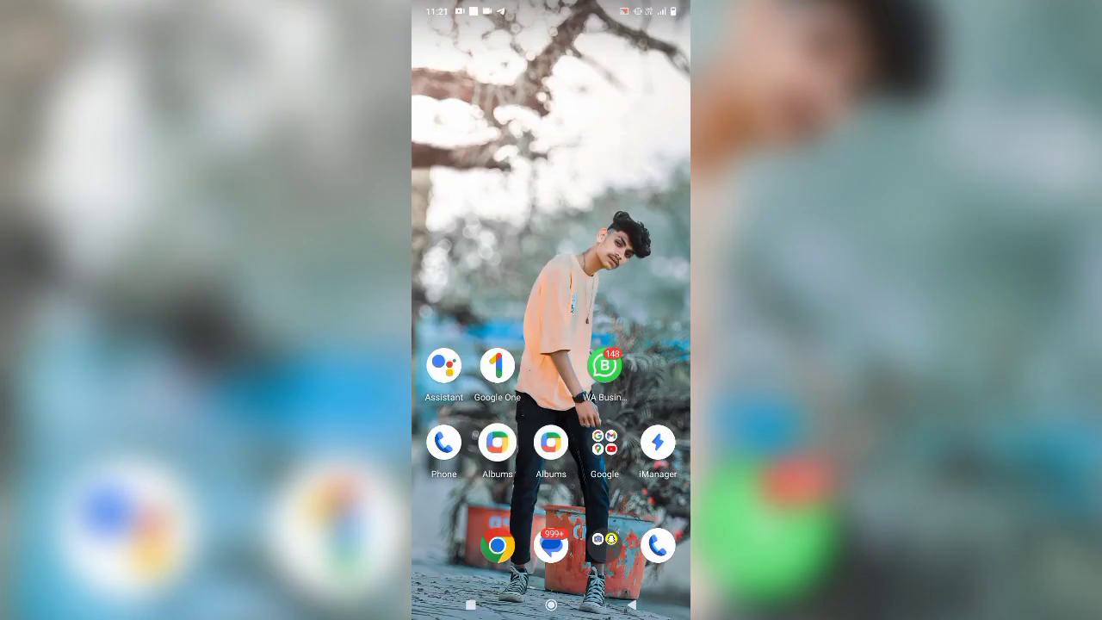
# - Find the retouched bench photo in the Gallery albums and share it to Snapseed
pyautogui.click(551, 443)
pyautogui.click(436, 49)
pyautogui.click(507, 107)
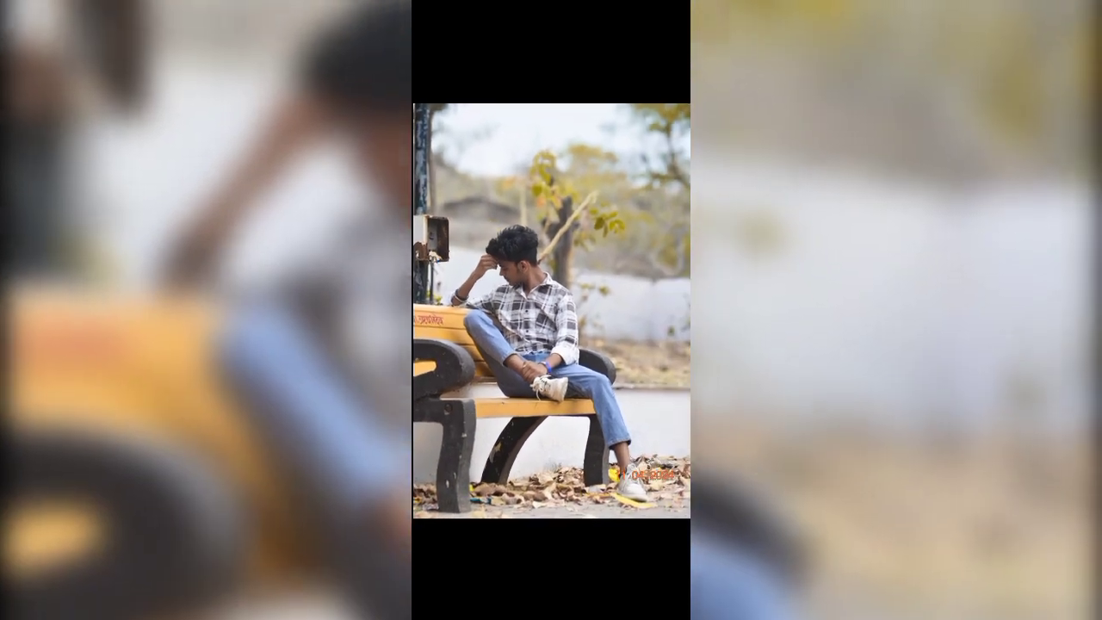
pyautogui.click(447, 566)
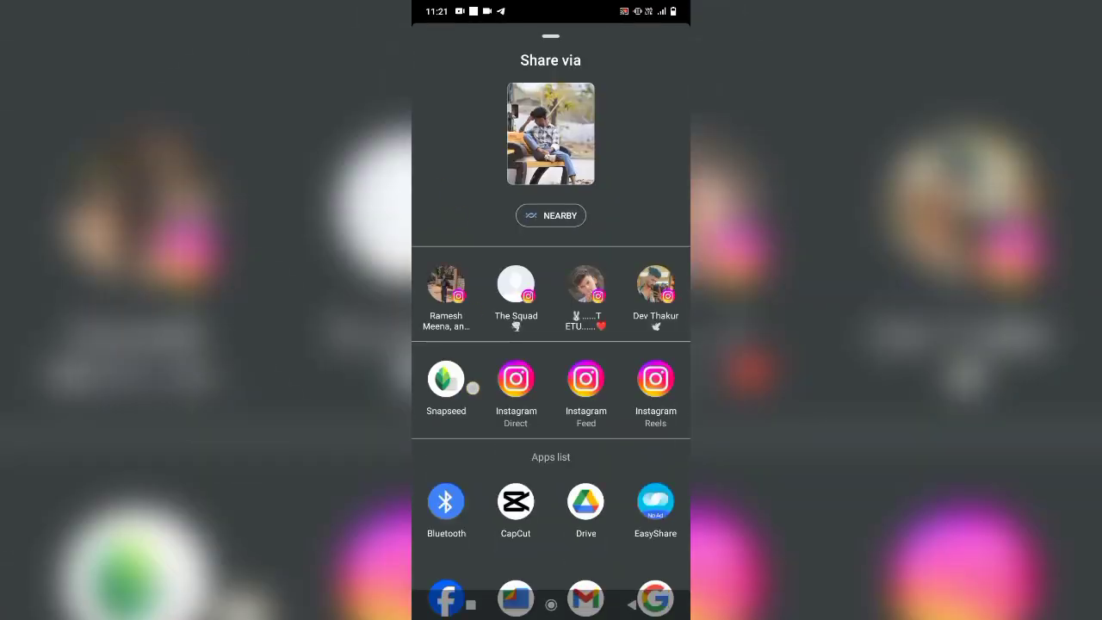
pyautogui.moveTo(551, 482); pyautogui.dragTo(551, 138)
pyautogui.scroll(-3, 551, 344)
pyautogui.click(654, 434)
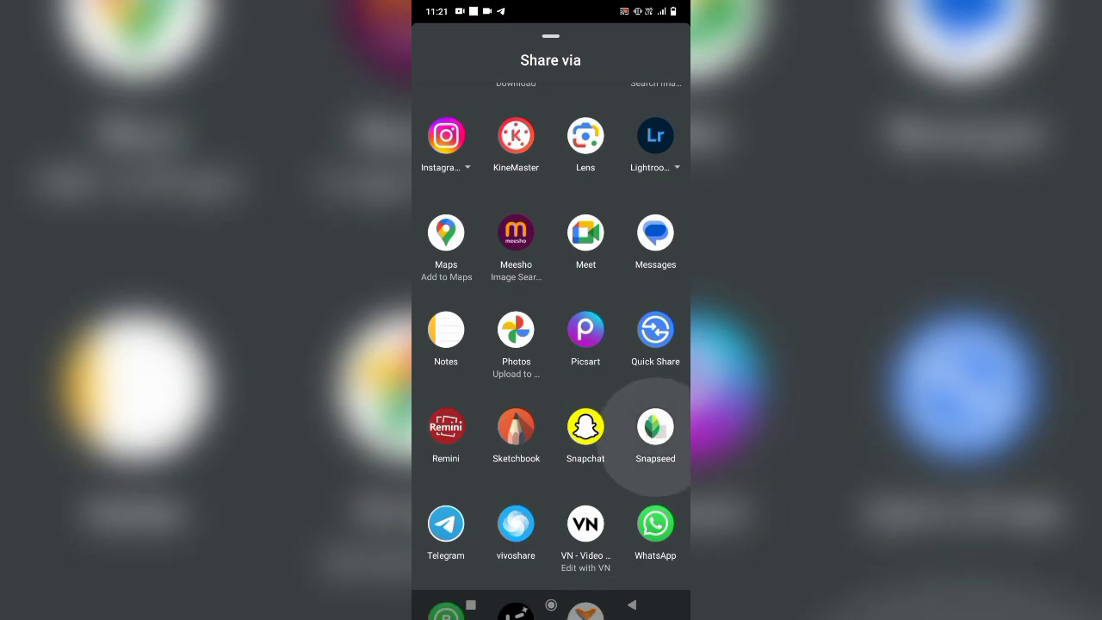
pyautogui.moveTo(487, 64); pyautogui.dragTo(487, 431)
pyautogui.moveTo(482, 482); pyautogui.dragTo(482, 172)
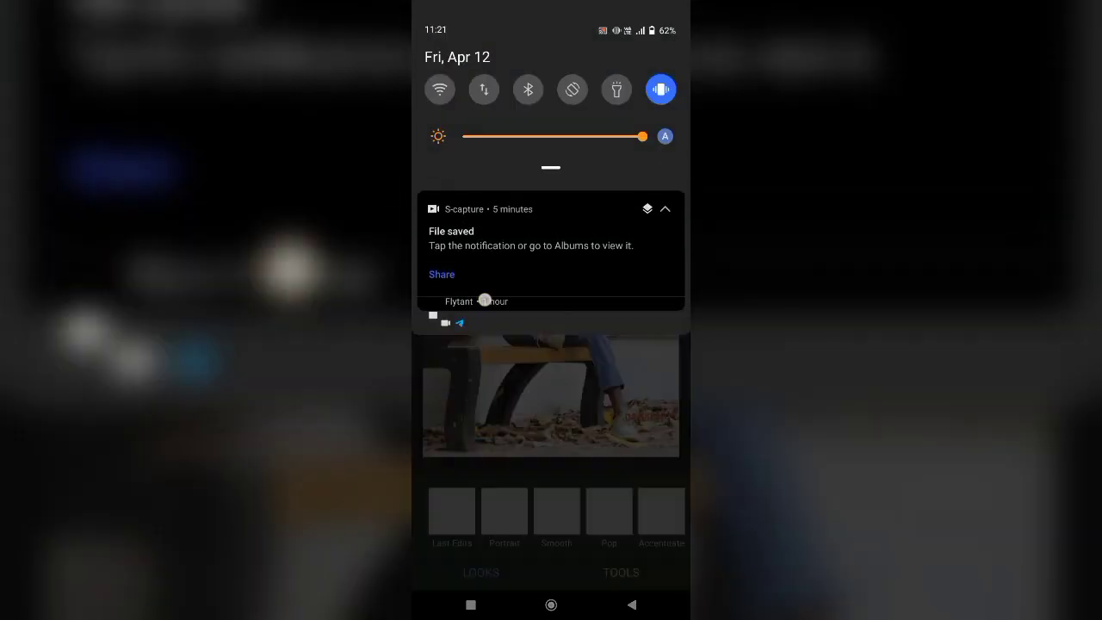
# - Add a Selective point on the face: brightness +27, contrast -17, saturation -24, structure +6
pyautogui.click(620, 571)
pyautogui.click(446, 337)
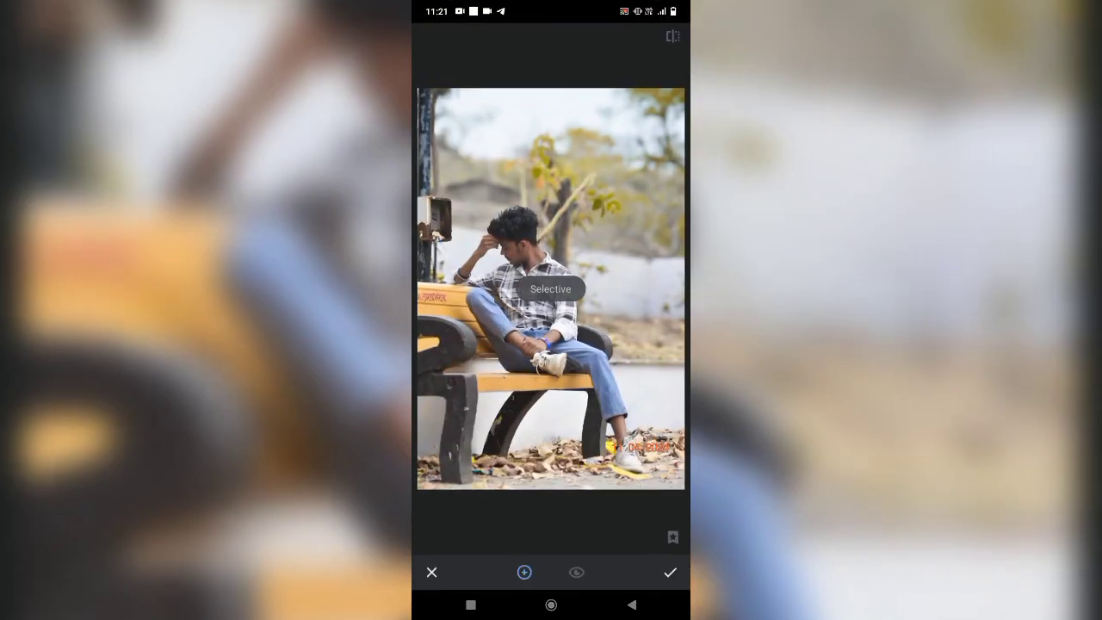
pyautogui.moveTo(517, 257)
pyautogui.mouseDown()
pyautogui.moveTo(524, 263)
pyautogui.moveTo(482, 215)
pyautogui.mouseUp()
pyautogui.moveTo(439, 164); pyautogui.dragTo(458, 196)
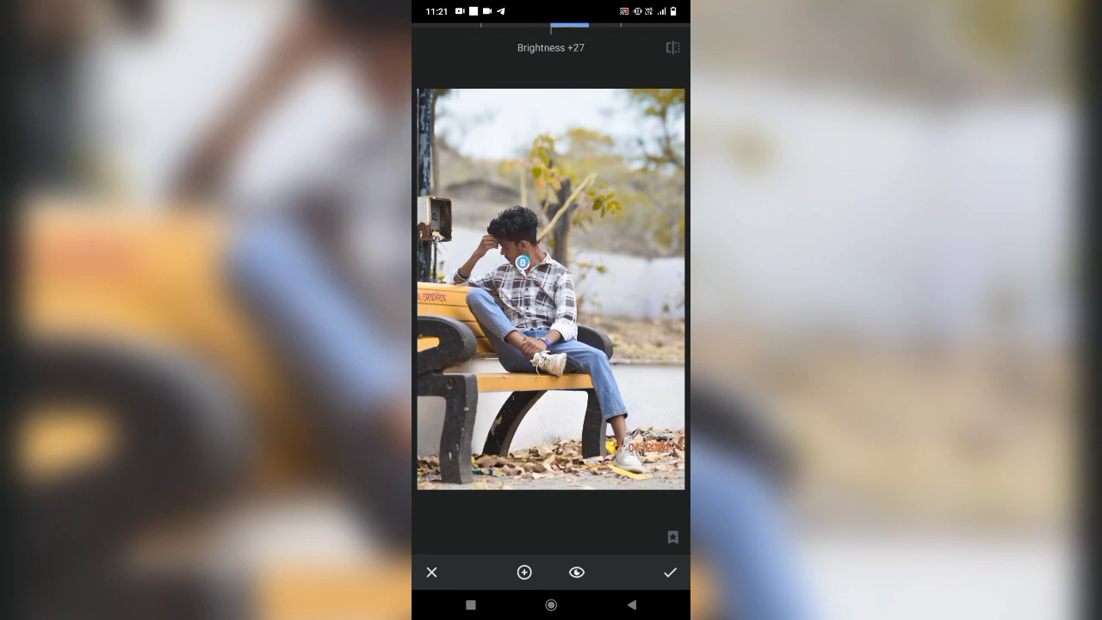
pyautogui.moveTo(551, 258)
pyautogui.mouseDown()
pyautogui.moveTo(551, 310)
pyautogui.moveTo(585, 310)
pyautogui.mouseUp()
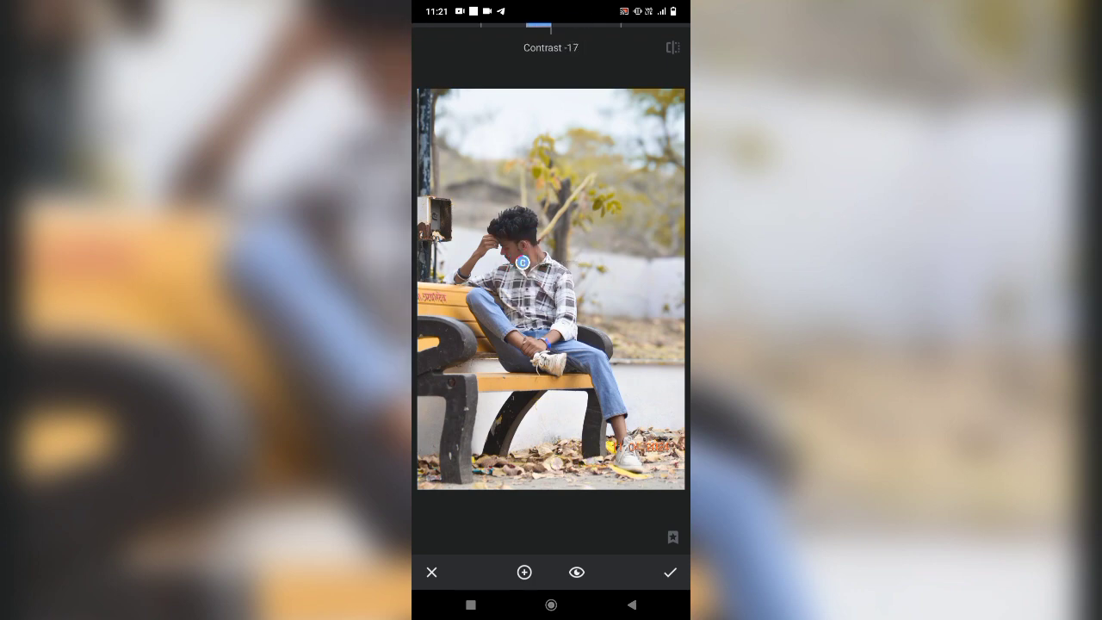
pyautogui.moveTo(551, 258); pyautogui.dragTo(551, 310)
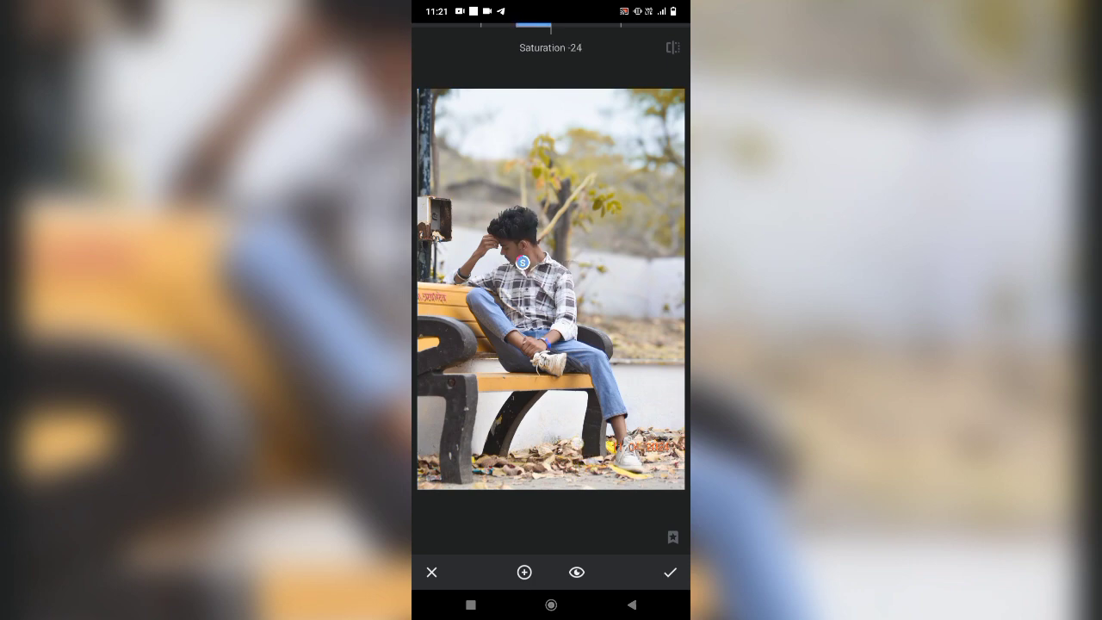
pyautogui.moveTo(618, 435)
pyautogui.mouseDown()
pyautogui.moveTo(618, 465)
pyautogui.moveTo(594, 422)
pyautogui.mouseUp()
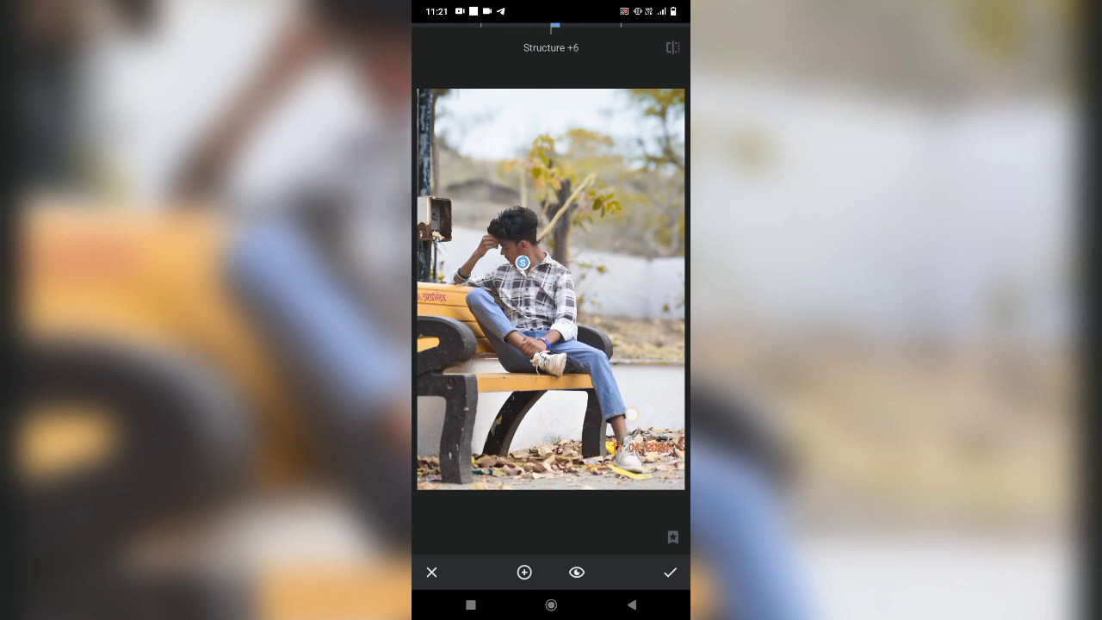
pyautogui.click(670, 576)
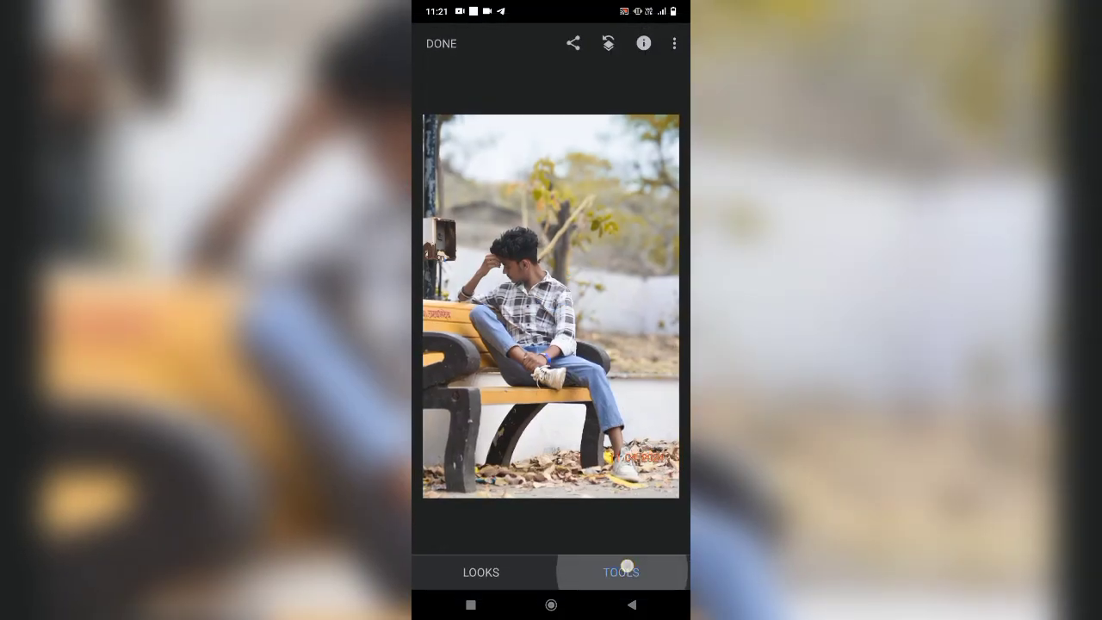
# - Add a second Selective point on the face at brightness +47 and apply it
pyautogui.click(627, 565)
pyautogui.click(448, 344)
pyautogui.moveTo(524, 249)
pyautogui.mouseDown()
pyautogui.moveTo(515, 255)
pyautogui.moveTo(454, 175)
pyautogui.mouseUp()
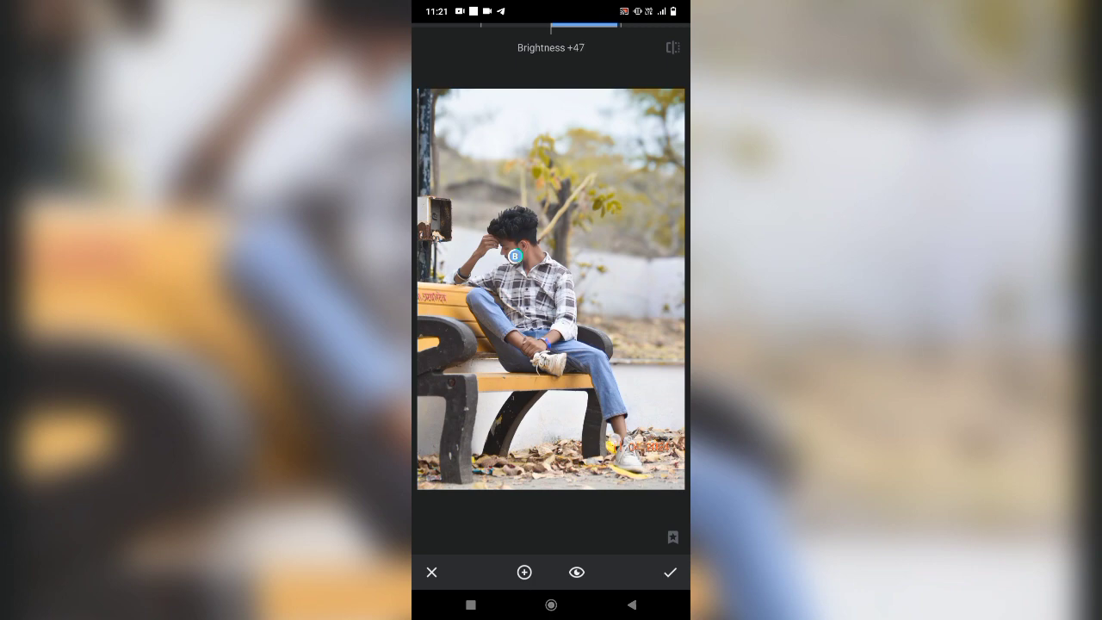
pyautogui.moveTo(607, 441)
pyautogui.mouseDown()
pyautogui.moveTo(602, 464)
pyautogui.moveTo(605, 416)
pyautogui.mouseUp()
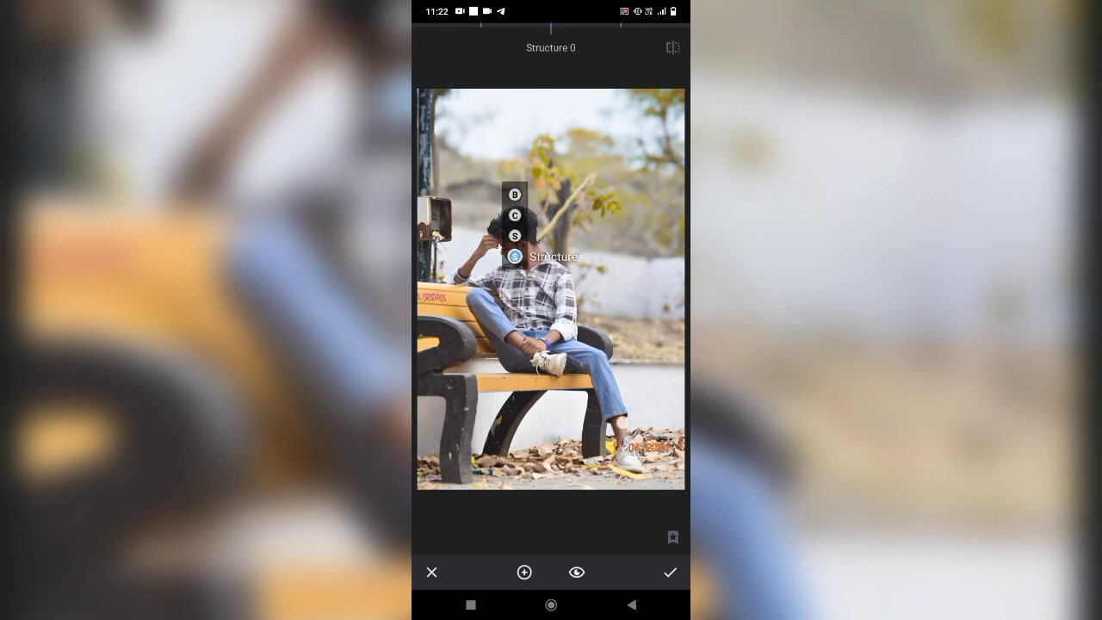
pyautogui.click(664, 574)
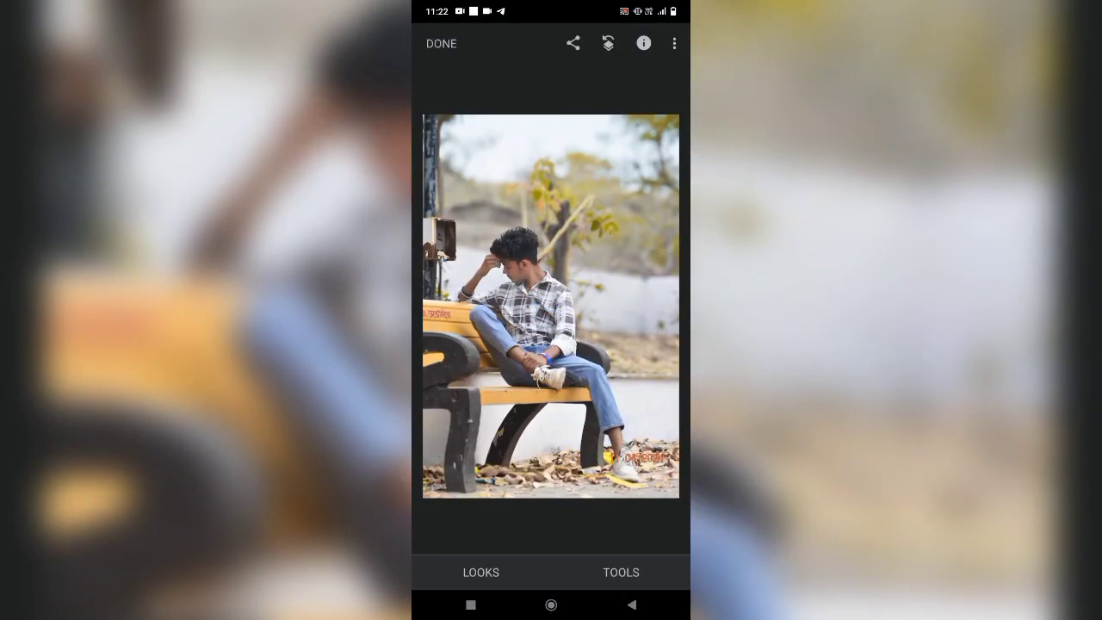
# - Brighten the man's head with a Selective point at +22
pyautogui.click(620, 571)
pyautogui.click(445, 340)
pyautogui.moveTo(522, 262)
pyautogui.mouseDown()
pyautogui.moveTo(451, 161)
pyautogui.moveTo(448, 190)
pyautogui.mouseUp()
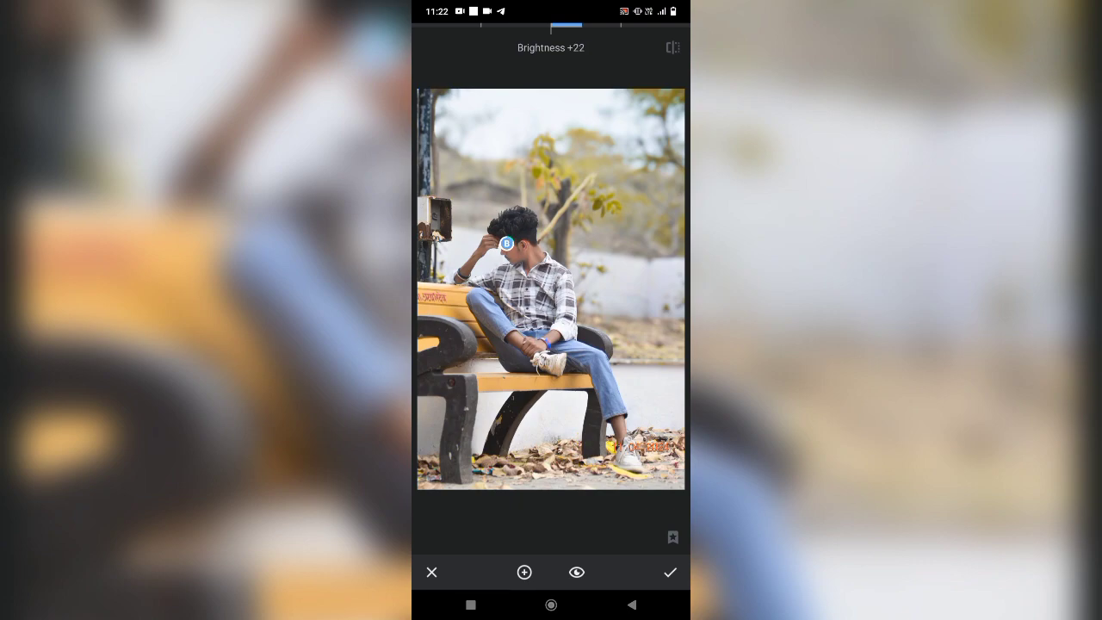
pyautogui.click(669, 571)
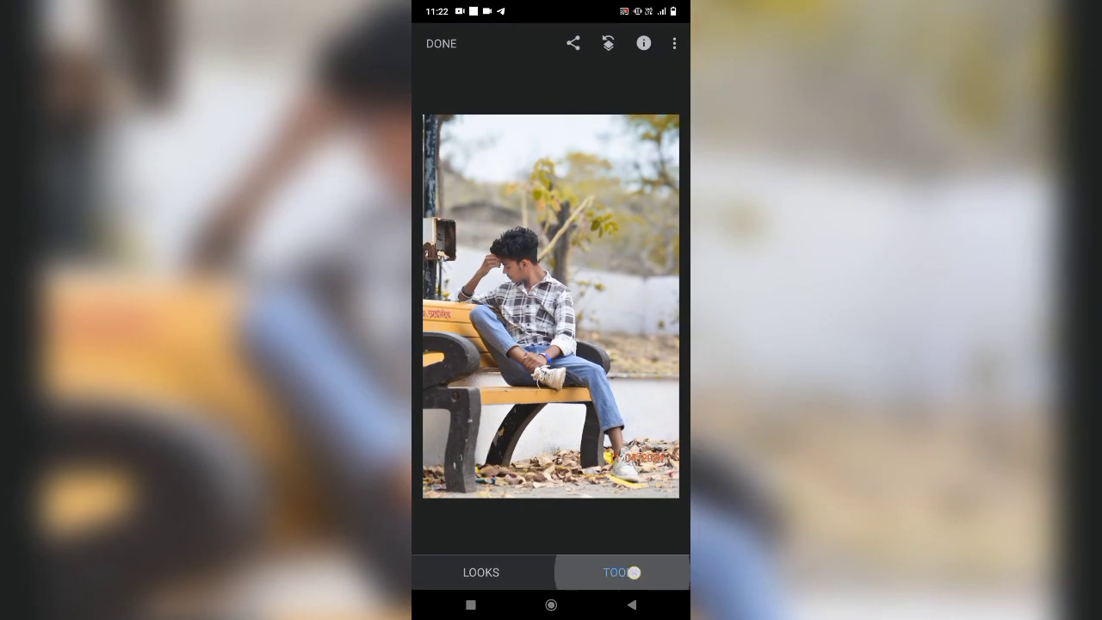
# - Add Selective brightness points on the raised arm (+32), shoe (+35) and knees
pyautogui.click(634, 571)
pyautogui.click(453, 349)
pyautogui.moveTo(479, 288); pyautogui.dragTo(449, 187)
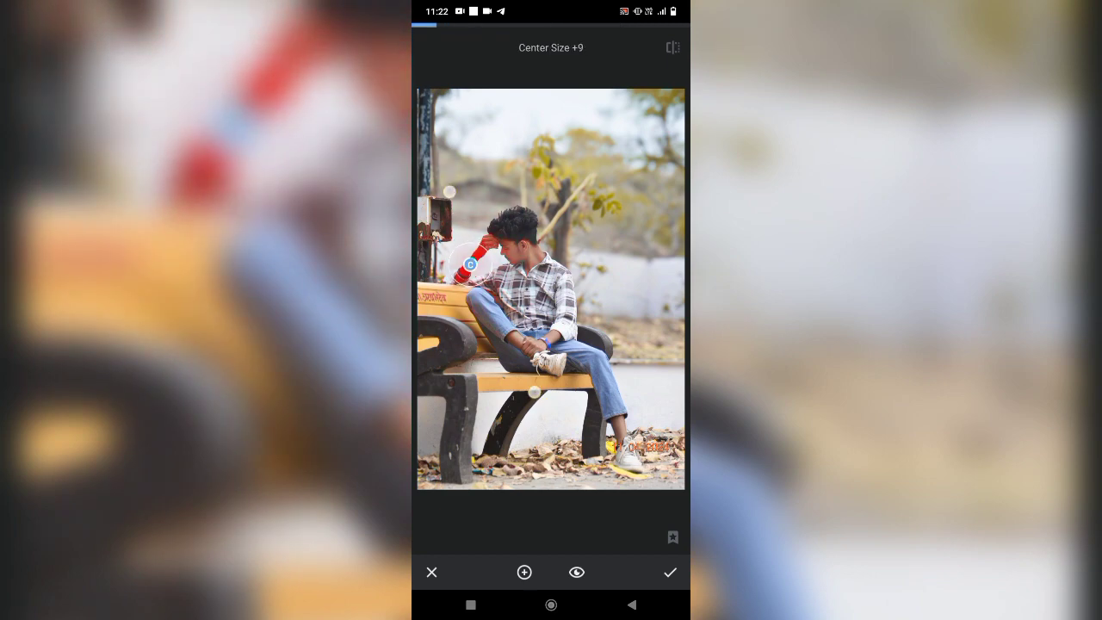
pyautogui.moveTo(539, 391); pyautogui.dragTo(552, 427)
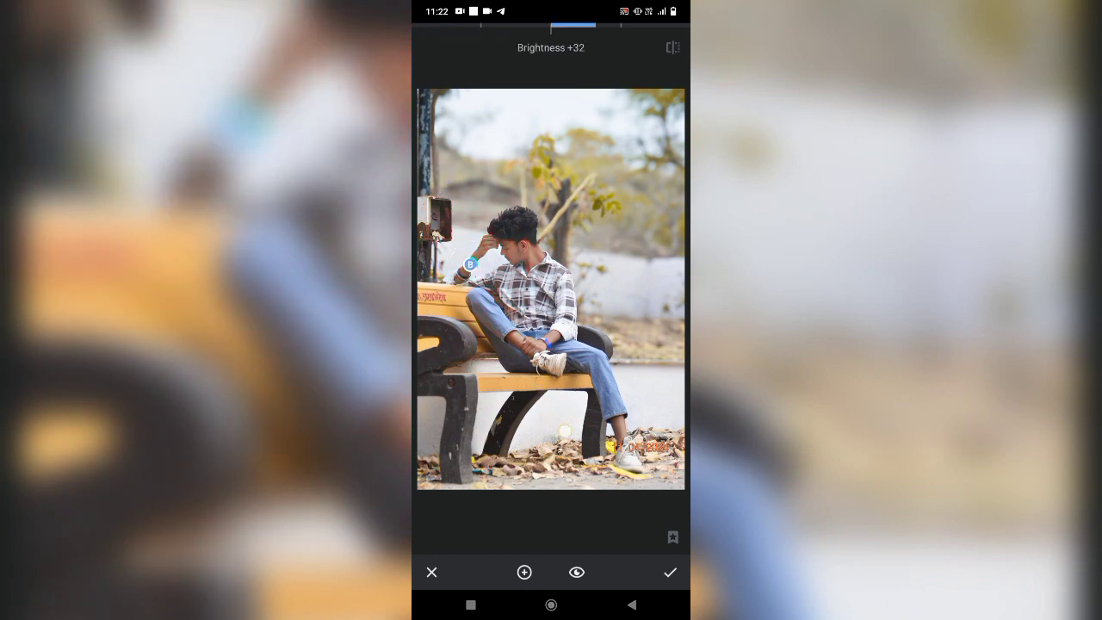
pyautogui.click(524, 571)
pyautogui.moveTo(609, 344); pyautogui.dragTo(621, 448)
pyautogui.moveTo(621, 294); pyautogui.dragTo(622, 294)
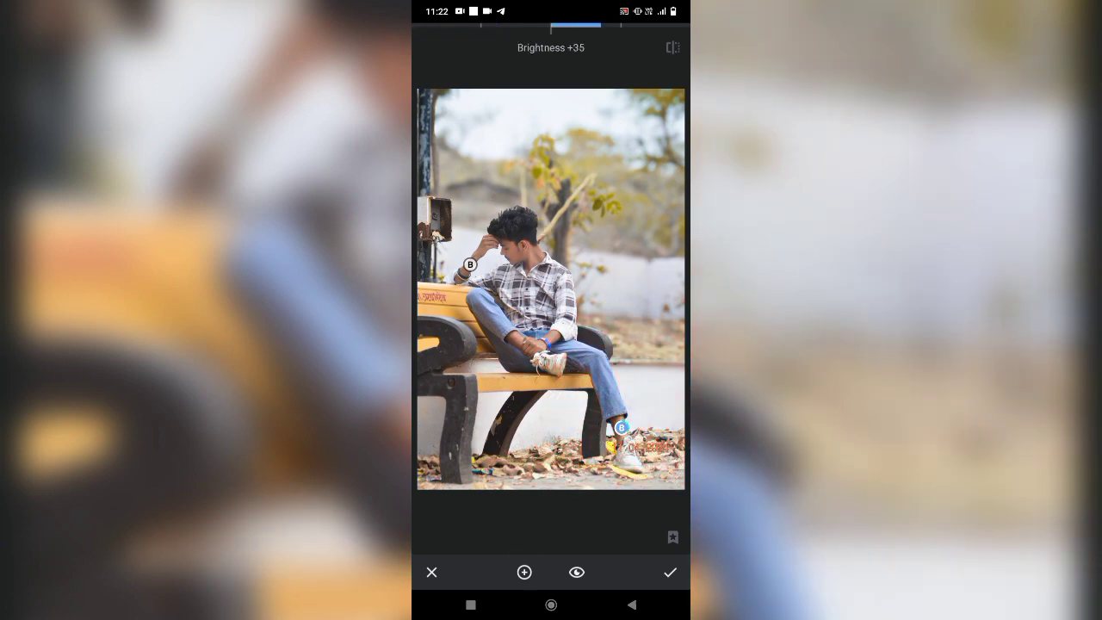
pyautogui.click(531, 347)
pyautogui.moveTo(530, 347); pyautogui.dragTo(530, 379)
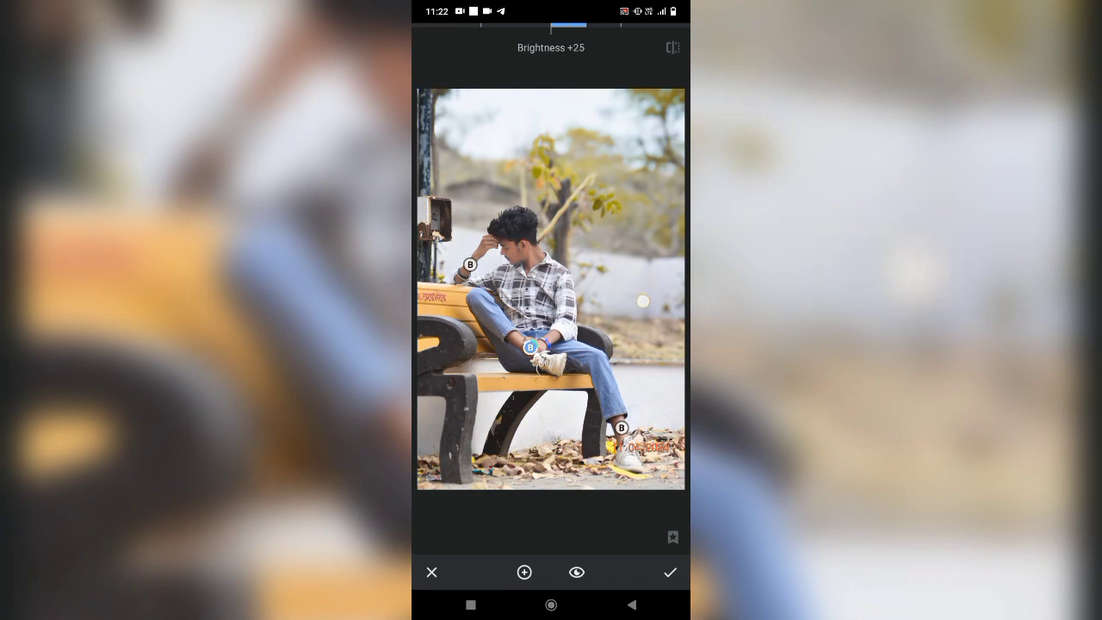
pyautogui.click(670, 572)
# - Apply Portrait's Combo 1 with Face Spotlight +30, dismissing the no-faces message
pyautogui.click(620, 572)
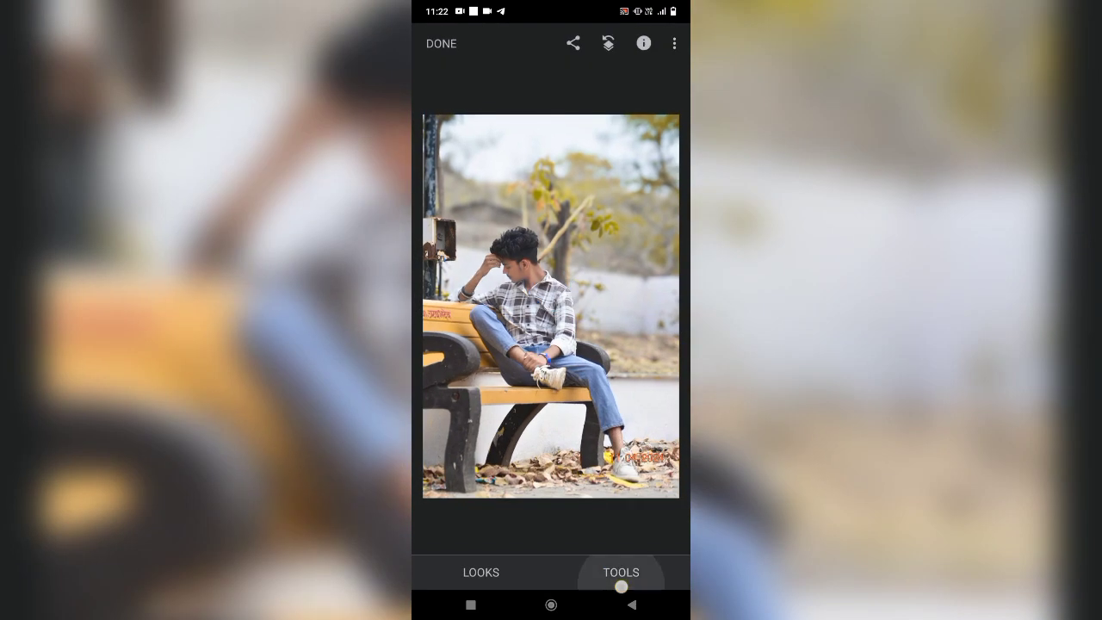
pyautogui.click(516, 514)
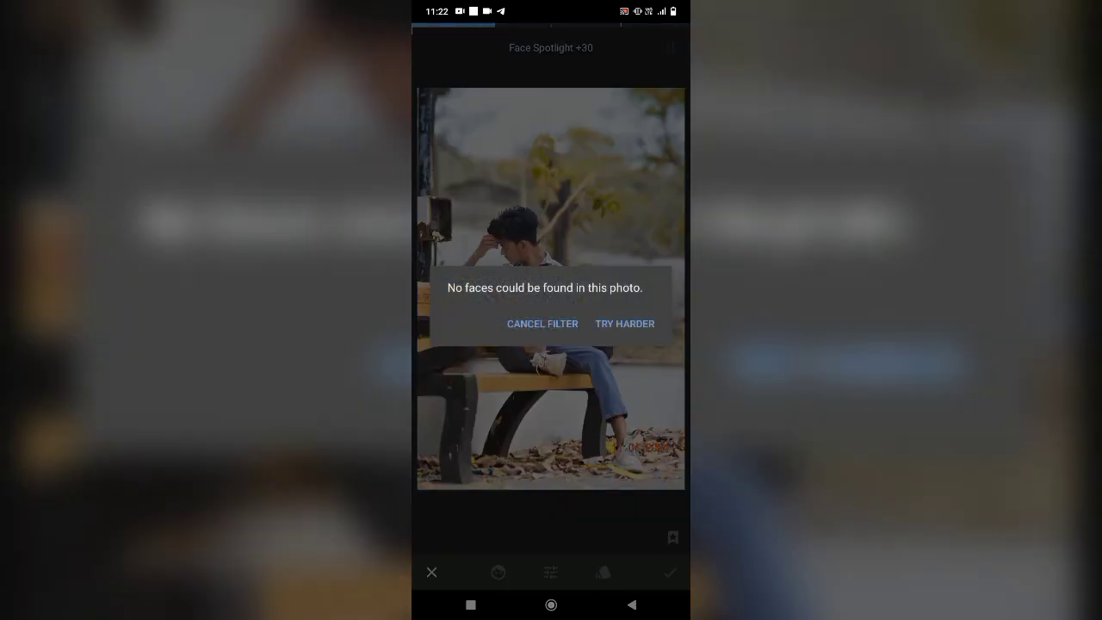
pyautogui.click(624, 324)
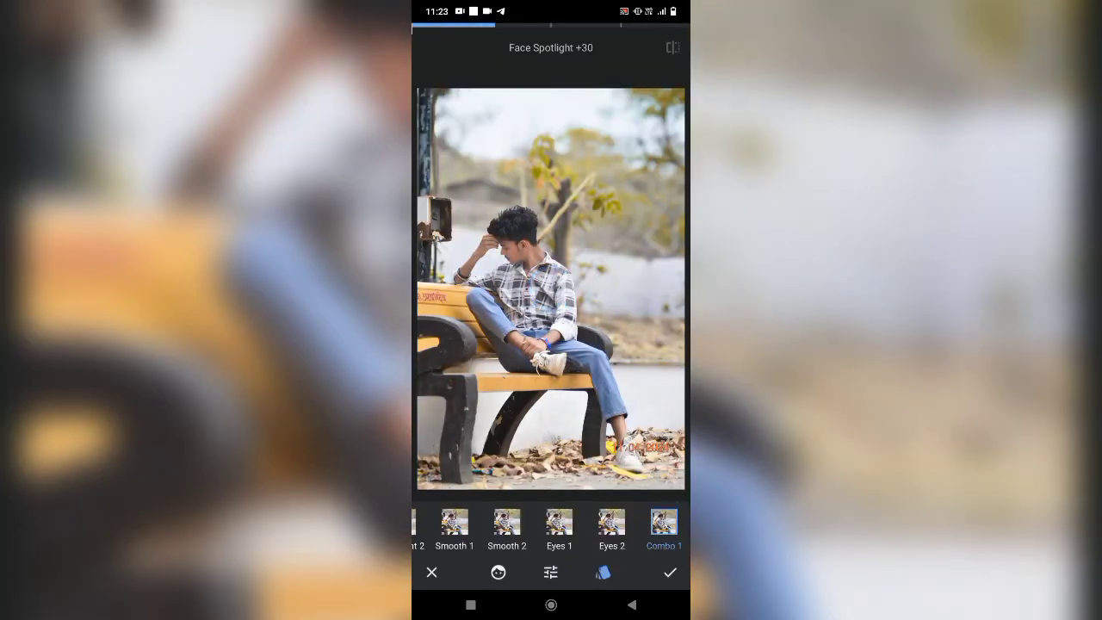
pyautogui.click(670, 569)
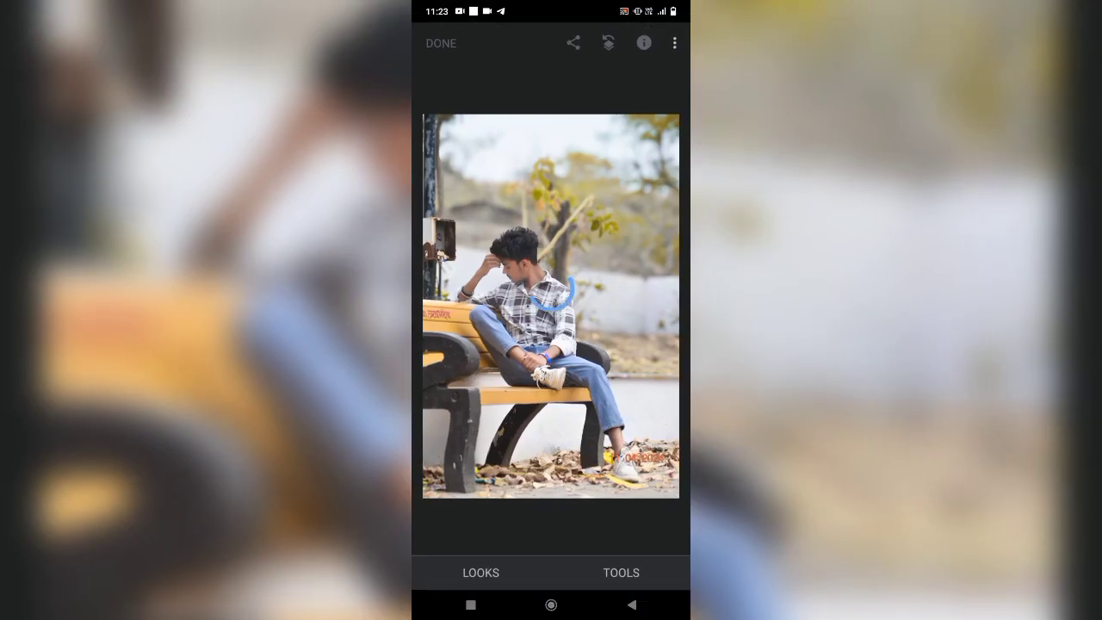
# - Zoom in and out to check the edited photo, start sharing, and pull down the notification shade
pyautogui.scroll(3, 534, 327)
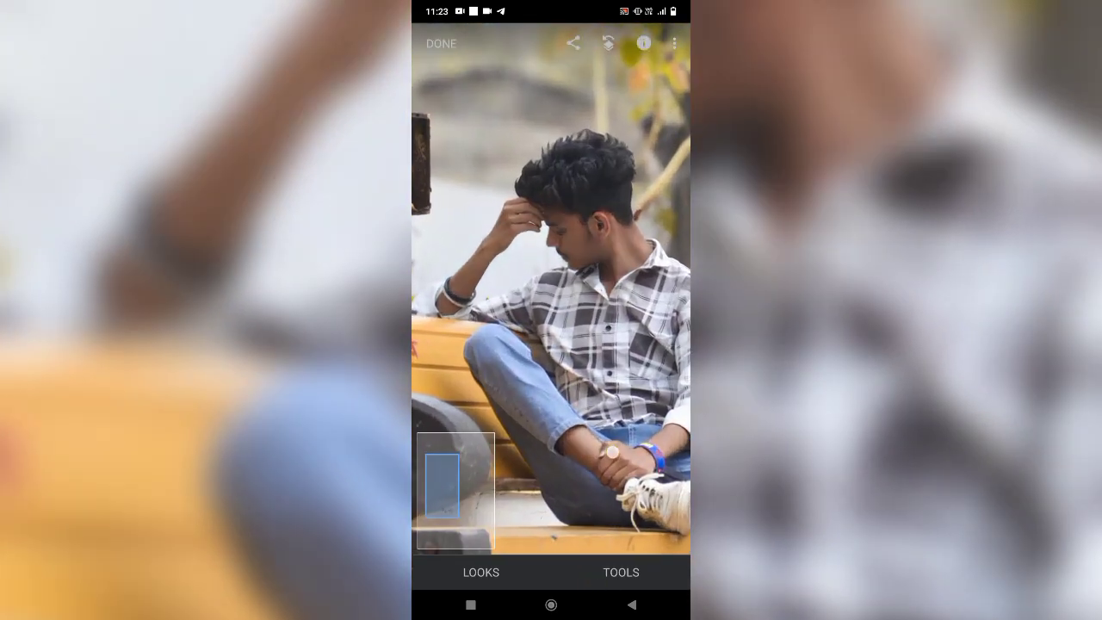
pyautogui.scroll(-3, 551, 310)
pyautogui.scroll(3, 534, 216)
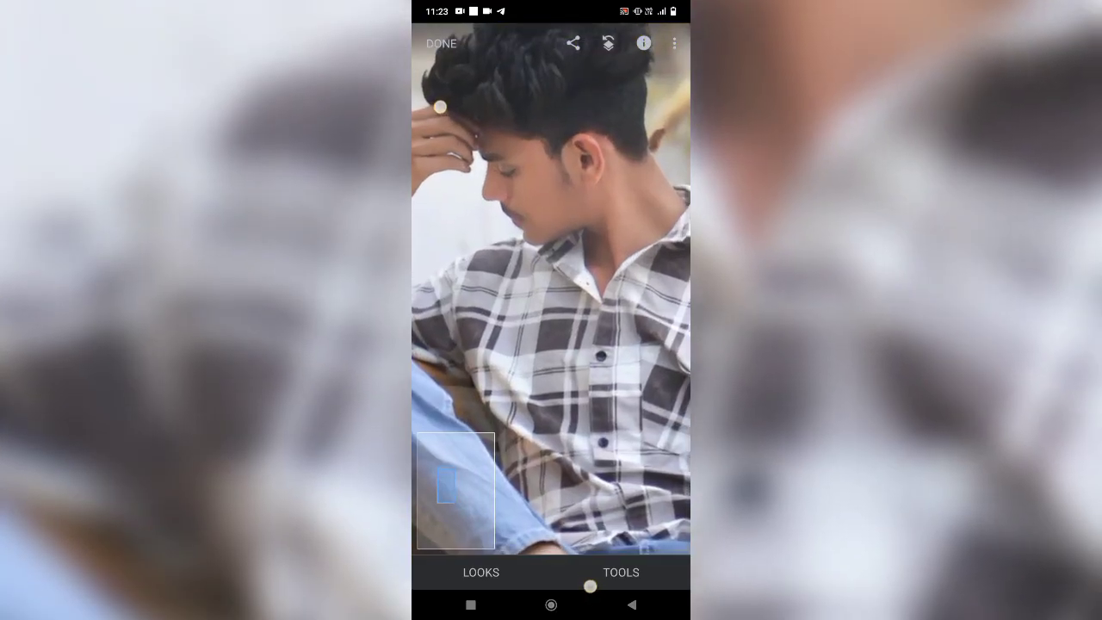
pyautogui.scroll(-3, 527, 310)
pyautogui.click(573, 43)
pyautogui.moveTo(551, 4); pyautogui.dragTo(551, 517)
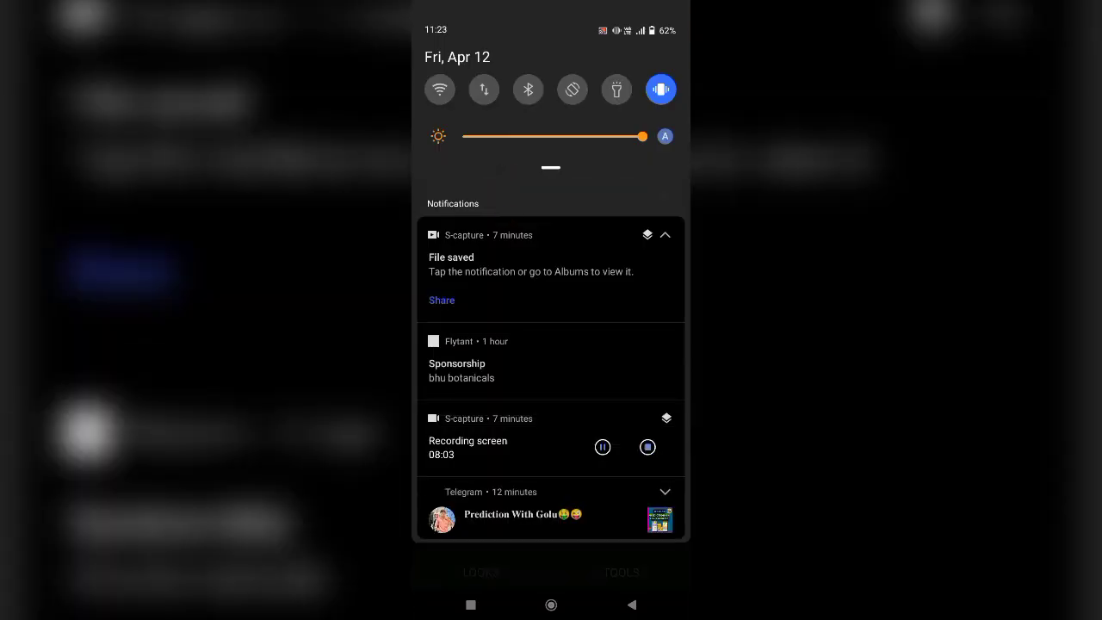